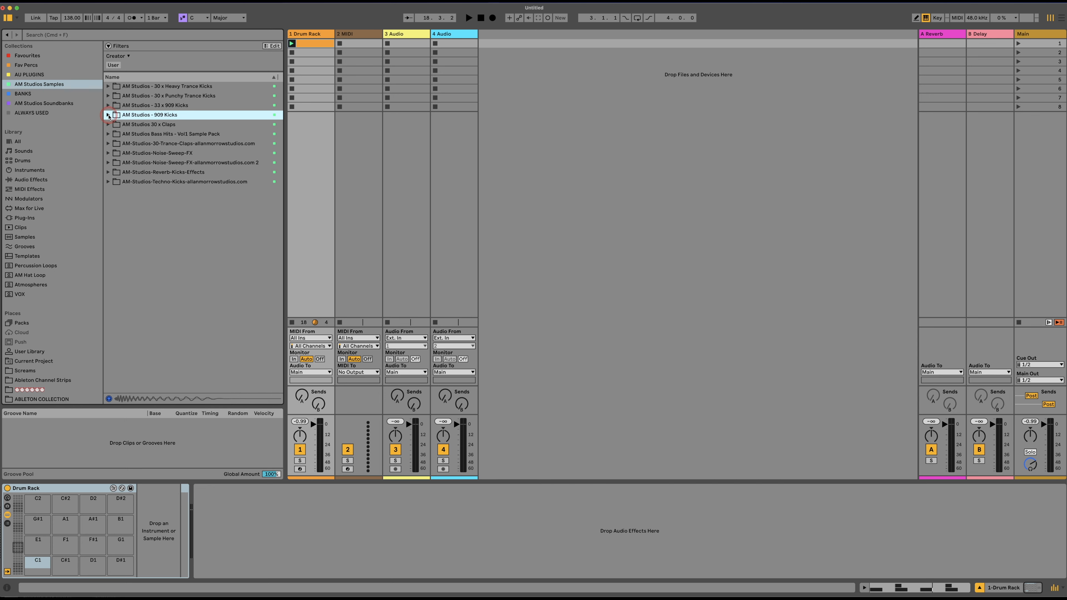
Load all samples of the AM Studios - 909 Kicks folder, 001 to 033, together onto the Drum Rack's C1 pad.
{"action": "left_click", "coordinate": [109, 116]}
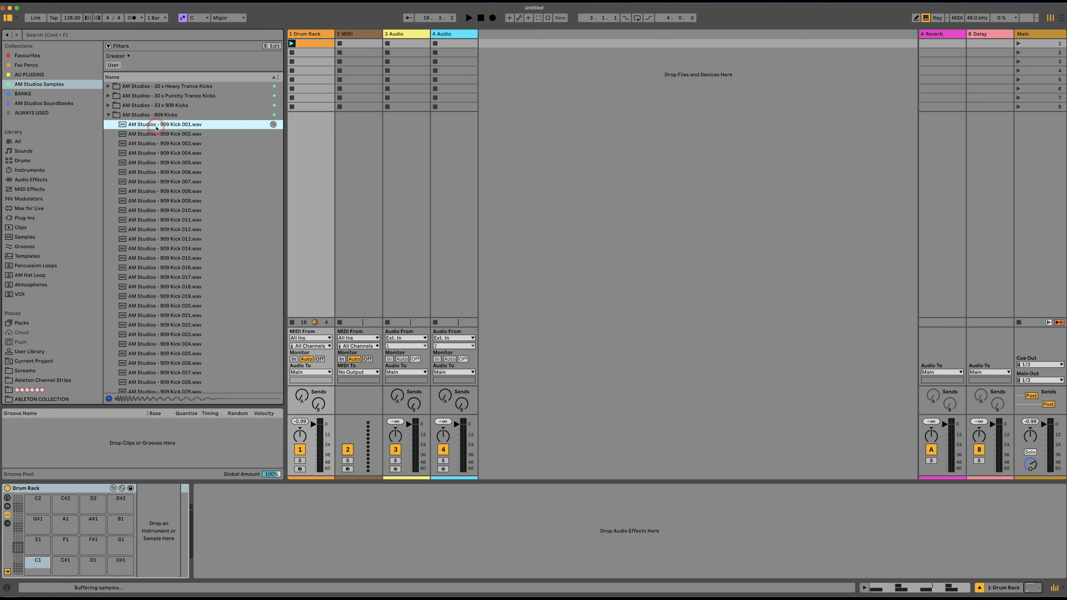
{"action": "scroll", "coordinate": [196, 264], "scroll_direction": "down", "scroll_amount": 5}
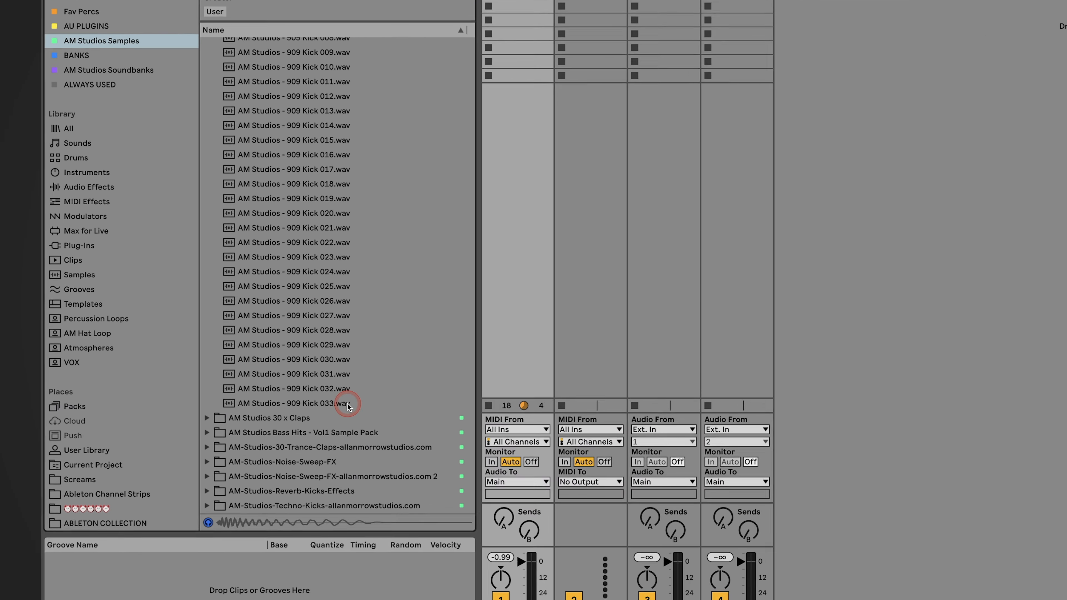
{"action": "left_click", "coordinate": [200, 321], "text": "shift"}
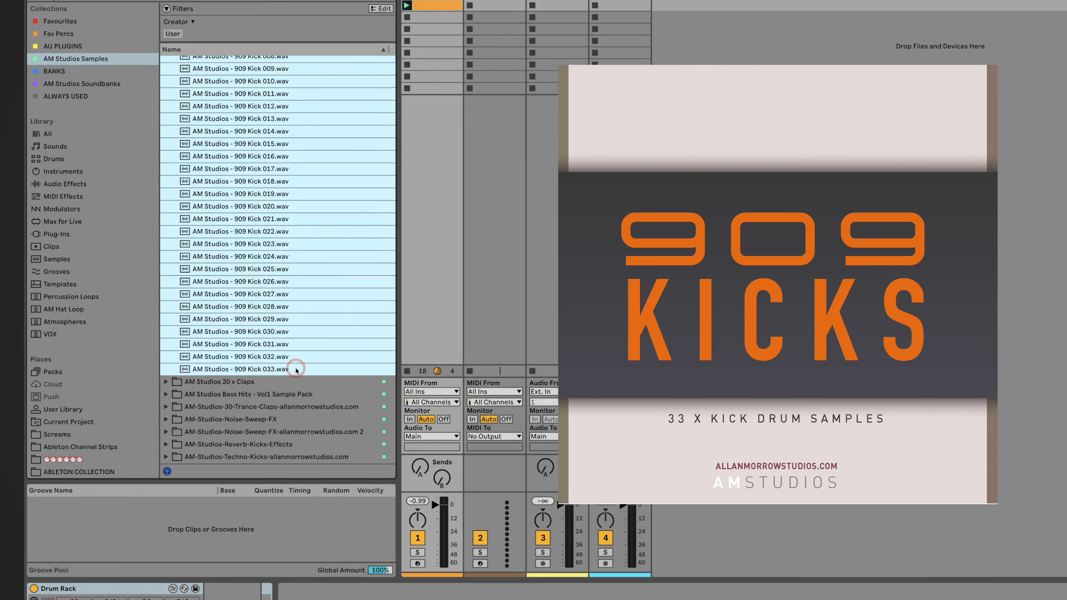
{"action": "left_click_drag", "start_coordinate": [363, 407], "coordinate": [37, 564]}
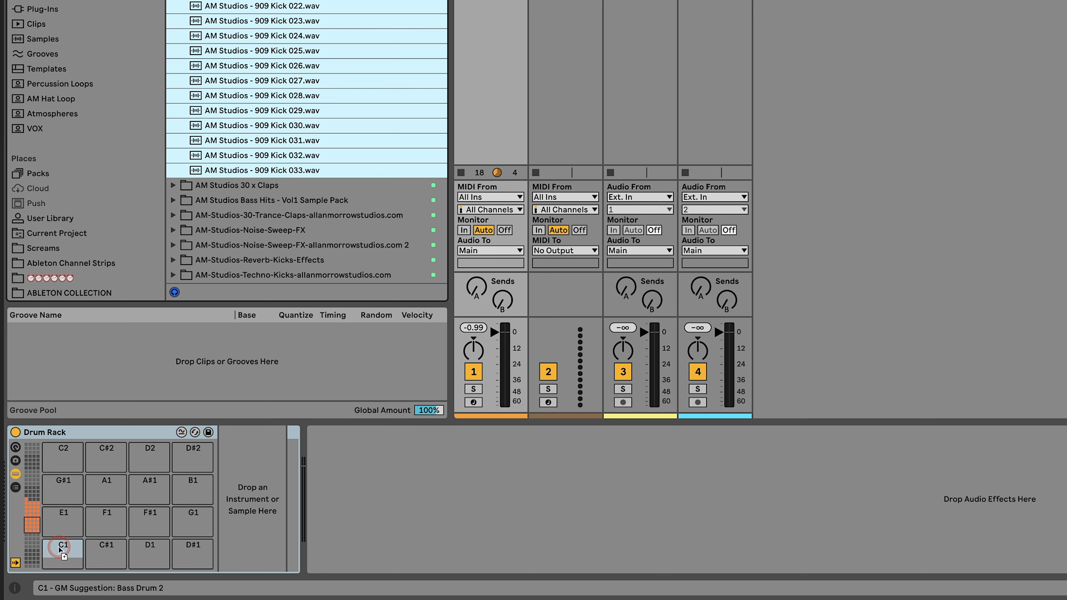
{"action": "left_click_drag", "start_coordinate": [58, 546], "coordinate": [59, 547]}
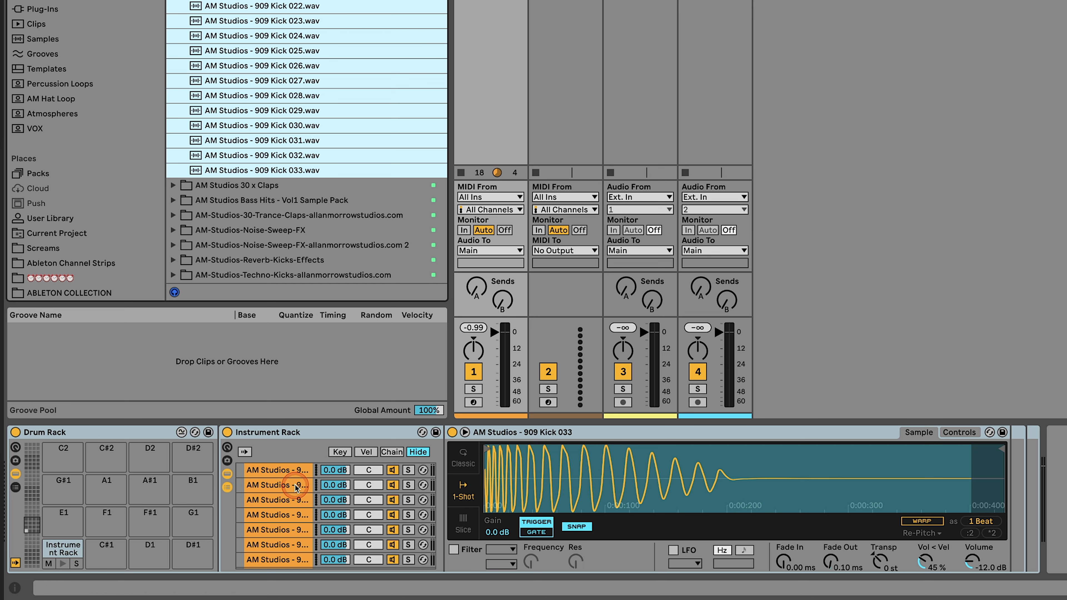
Extend the chain zones of all kick chains across the full 0 to 127 range and distribute the ranges equally.
{"action": "left_click", "coordinate": [395, 452]}
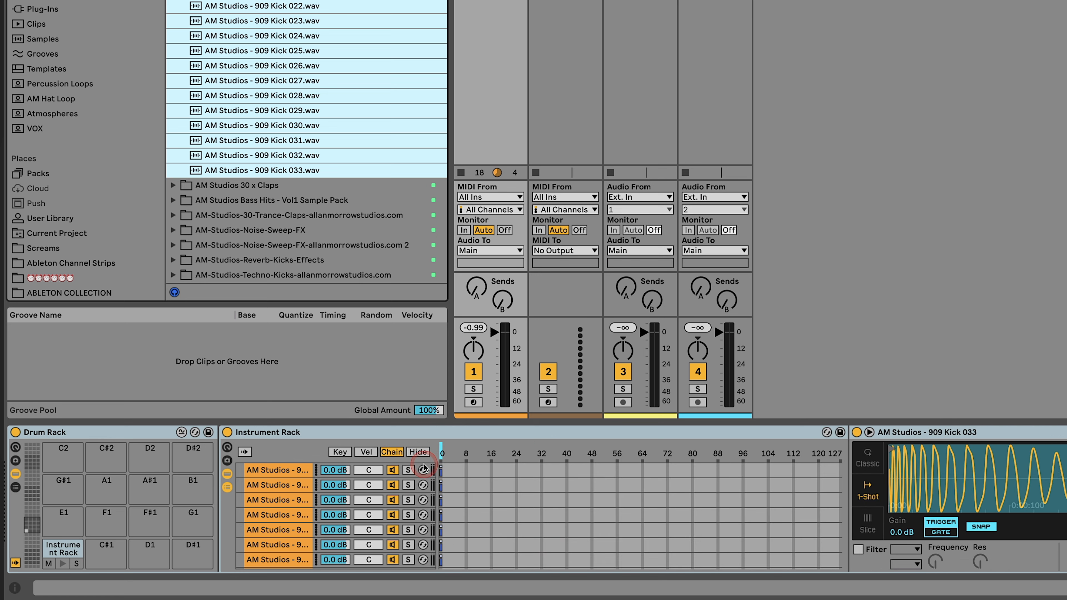
{"action": "left_click", "coordinate": [268, 470]}
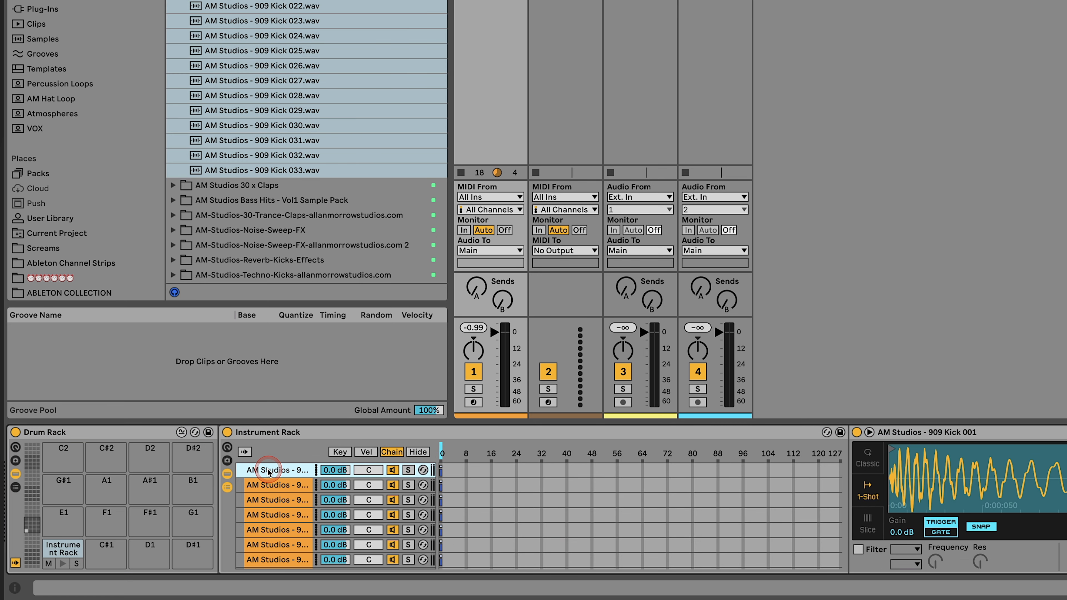
{"action": "key", "text": "ctrl+a"}
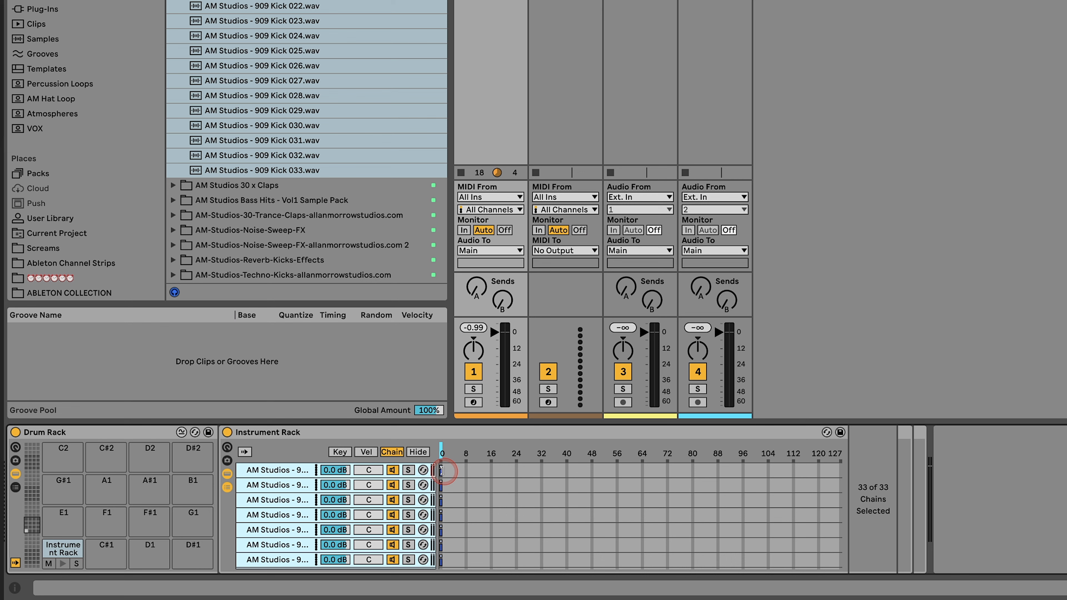
{"action": "left_click_drag", "start_coordinate": [442, 470], "coordinate": [838, 479]}
{"action": "right_click", "coordinate": [752, 474]}
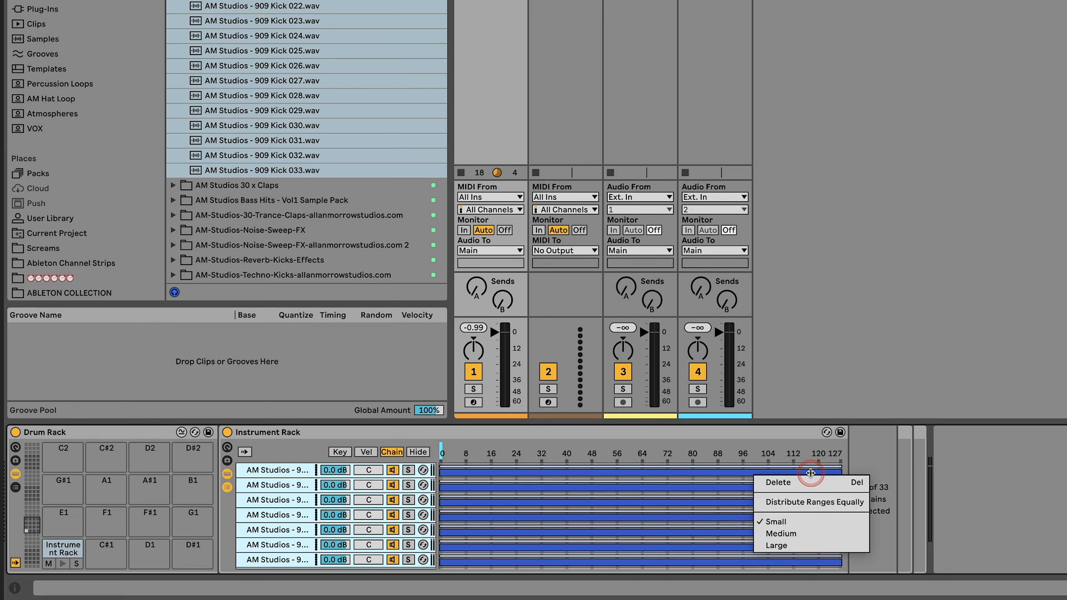
{"action": "left_click", "coordinate": [813, 501]}
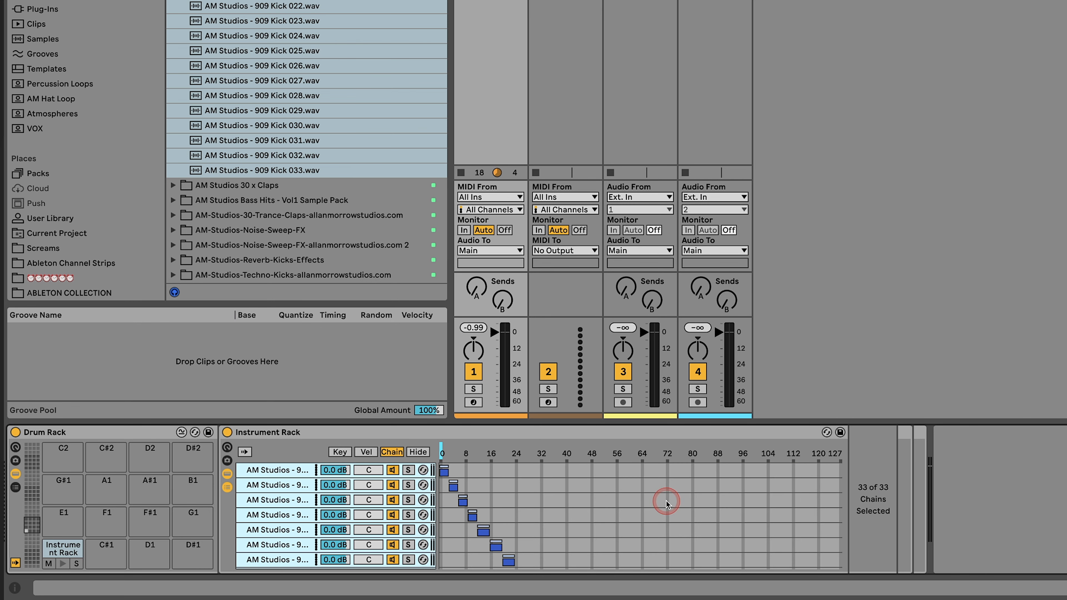
Show the macro controls of both the kick Instrument Rack and the Drum Rack.
{"action": "left_click", "coordinate": [227, 448]}
{"action": "left_click", "coordinate": [227, 448]}
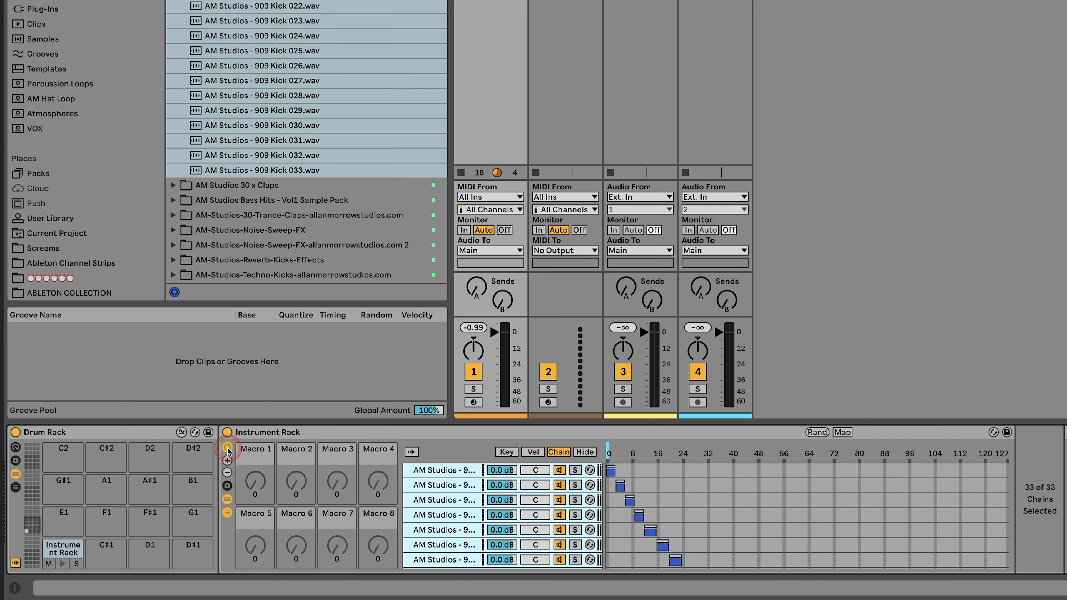
{"action": "left_click", "coordinate": [560, 470]}
{"action": "left_click", "coordinate": [15, 448]}
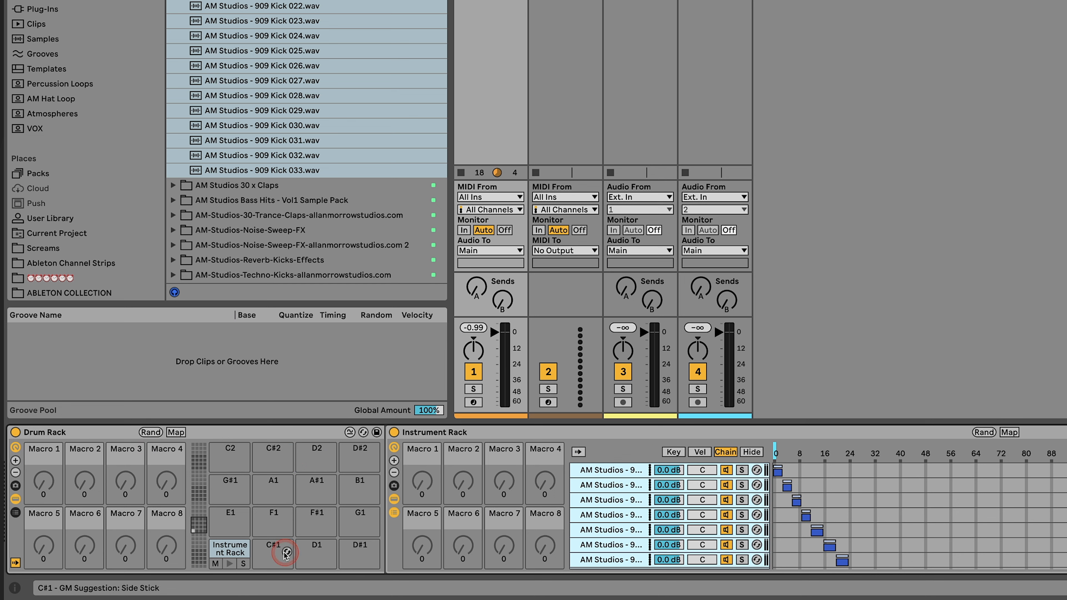
Map the kick rack's chain selector to Macro 1 of its Instrument Rack.
{"action": "left_click", "coordinate": [229, 548]}
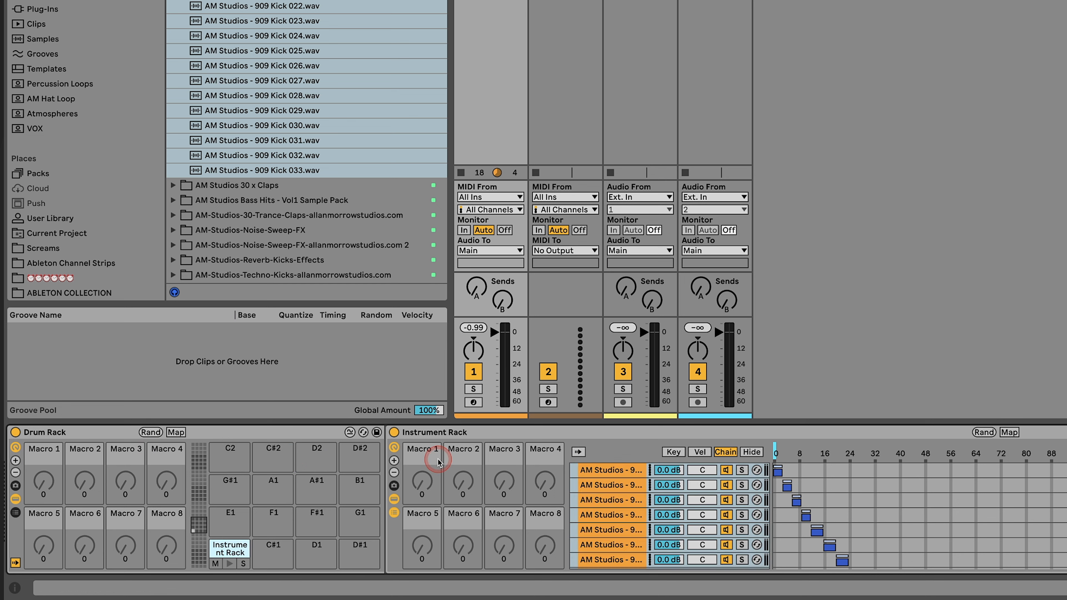
{"action": "left_click", "coordinate": [777, 455]}
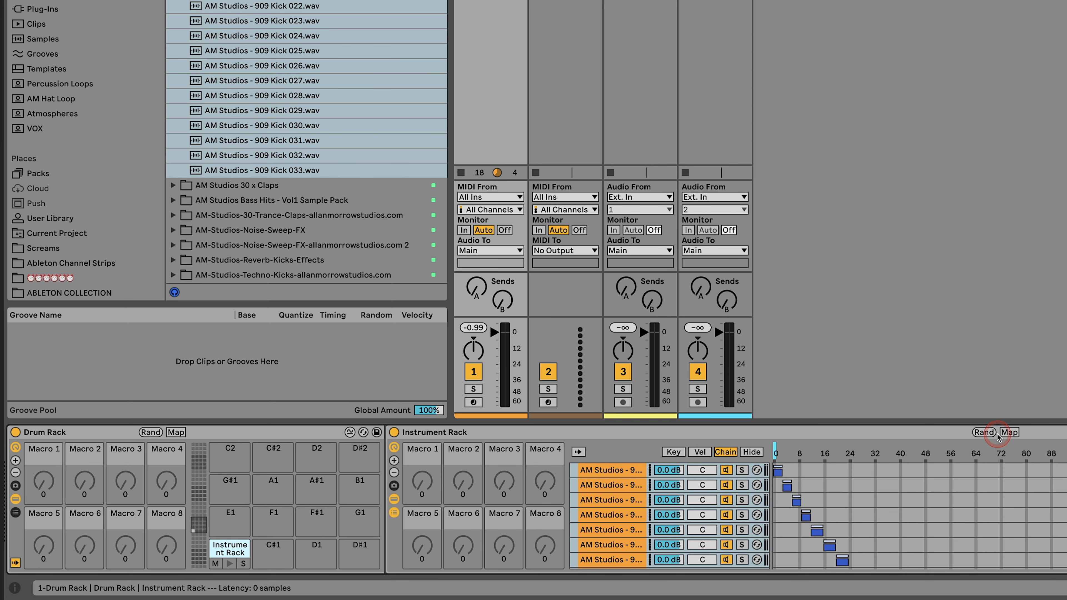
{"action": "left_click", "coordinate": [1009, 432]}
{"action": "left_click", "coordinate": [775, 455]}
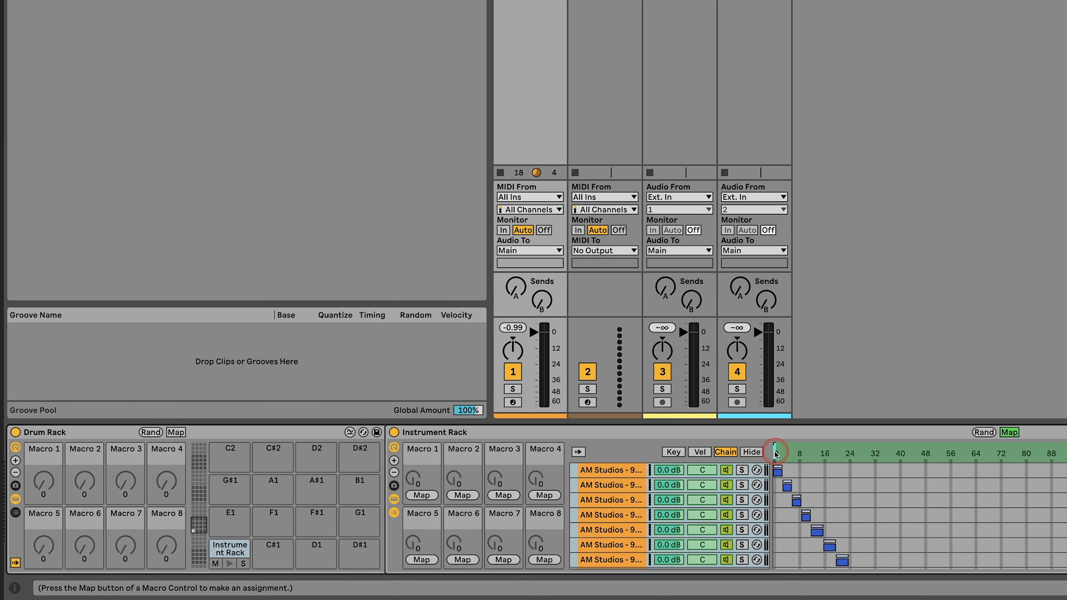
{"action": "left_click", "coordinate": [425, 496]}
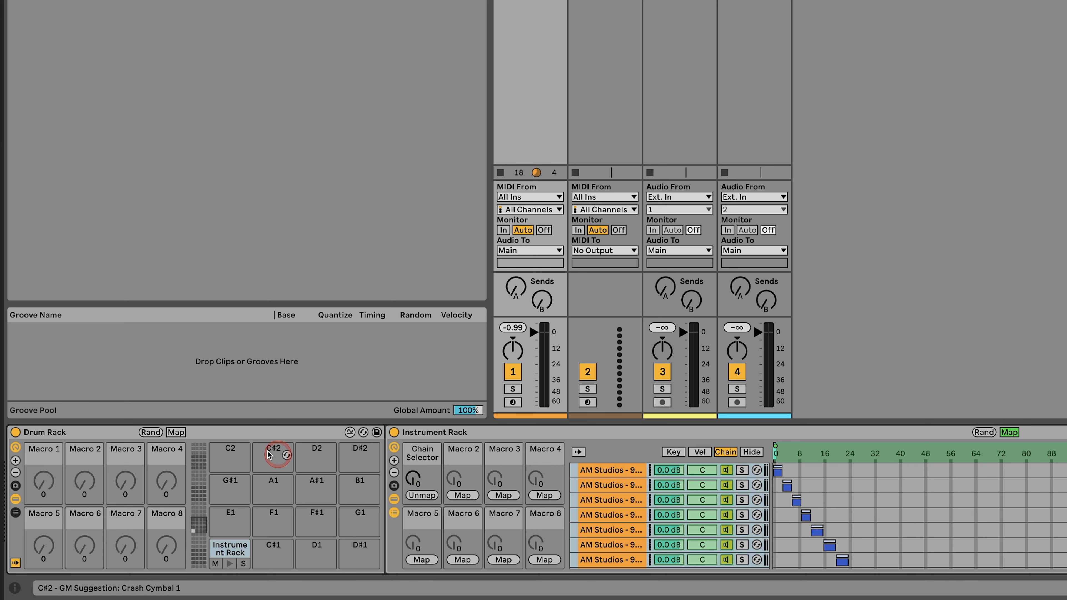
Map the kick rack's Chain Selector macro to Macro 1 of the Drum Rack.
{"action": "left_click", "coordinate": [435, 459]}
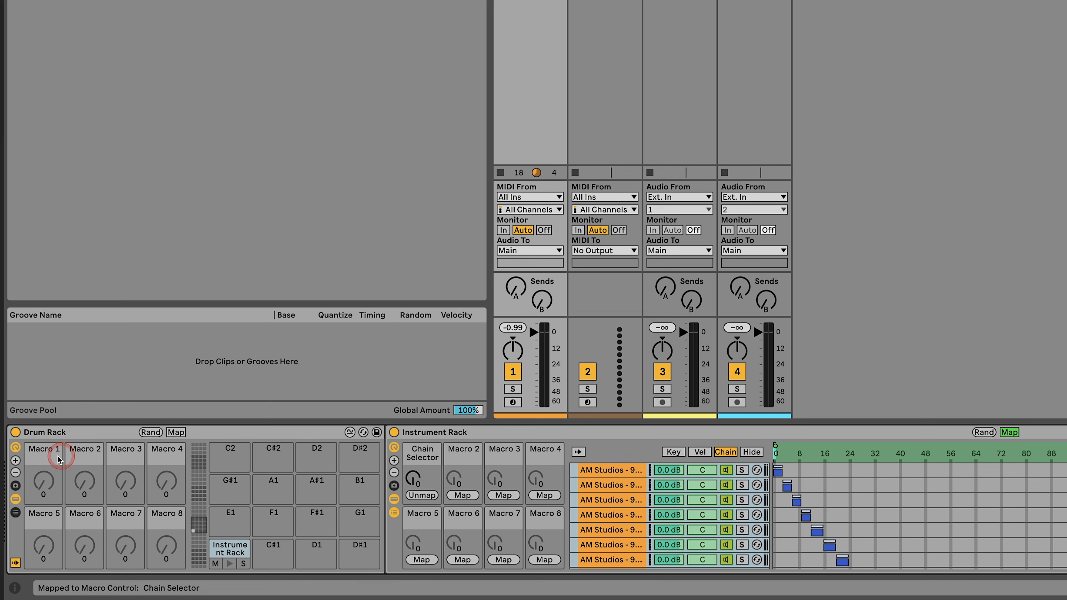
{"action": "right_click", "coordinate": [425, 459]}
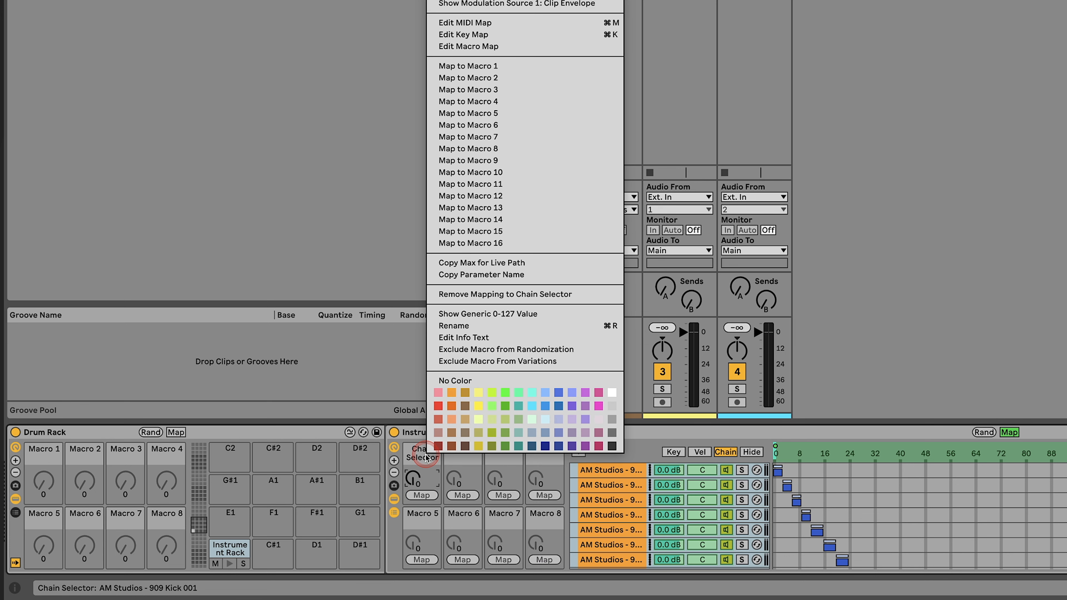
{"action": "left_click", "coordinate": [509, 67]}
Colour the Drum Rack's first macro dark grey and rename it Kicks.
{"action": "right_click", "coordinate": [44, 441]}
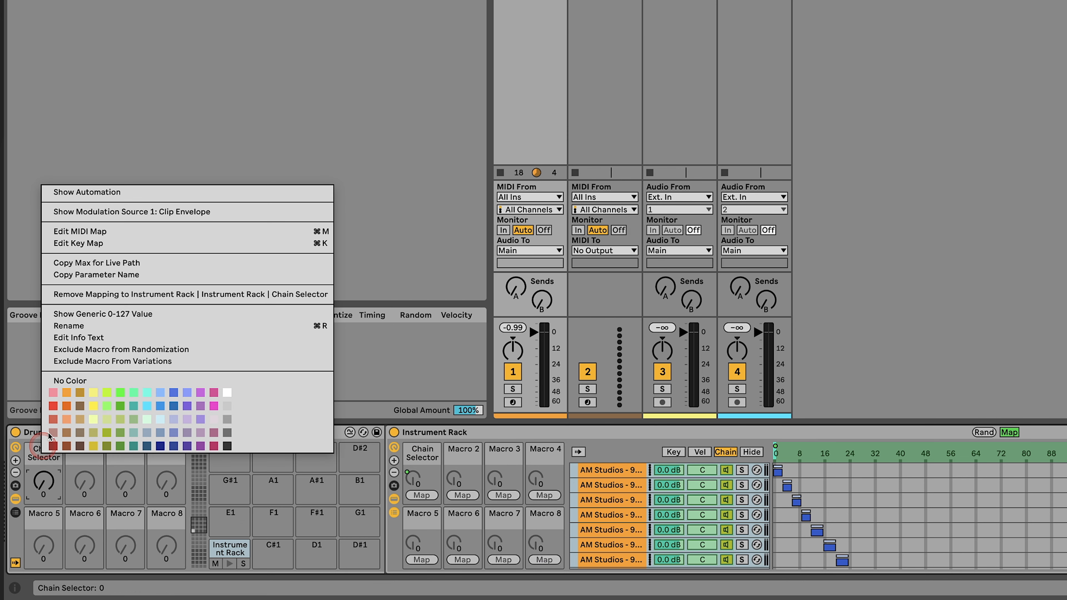
{"action": "left_click", "coordinate": [227, 446]}
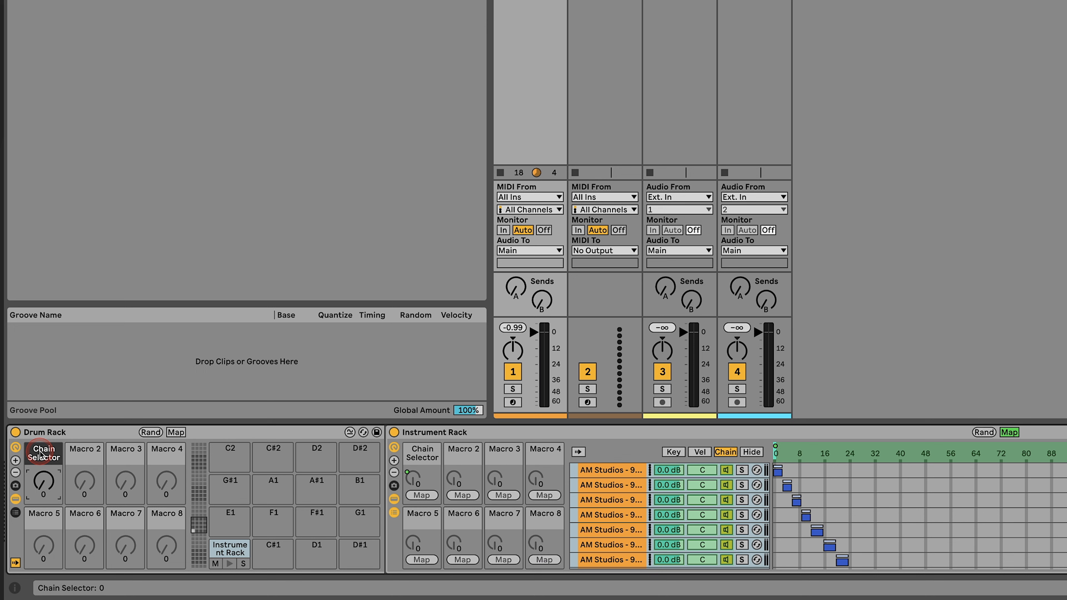
{"action": "key", "text": "super+r"}
Rename the Drum Rack's C1 pad as Kicks and leave macro mapping mode.
{"action": "left_click", "coordinate": [233, 549]}
{"action": "right_click", "coordinate": [232, 548]}
{"action": "left_click", "coordinate": [293, 432]}
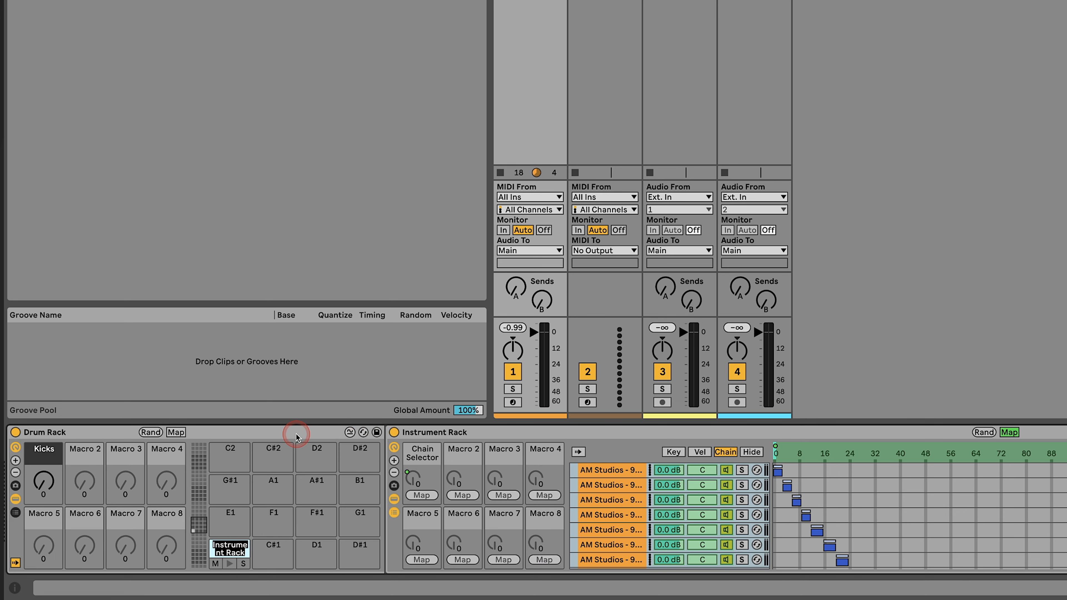
{"action": "type", "text": "Kicks"}
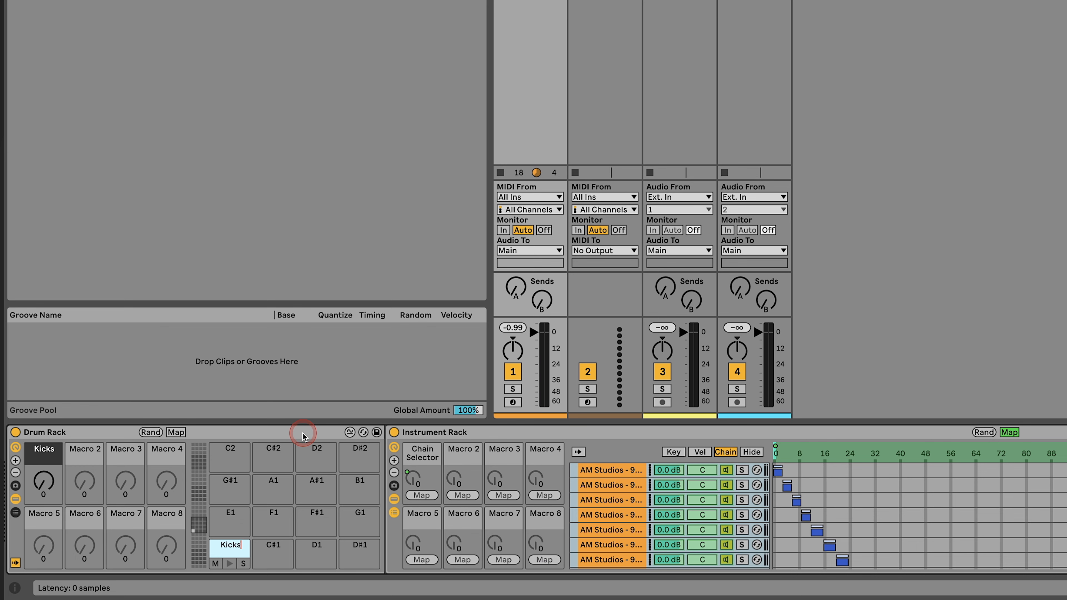
{"action": "key", "text": "Return"}
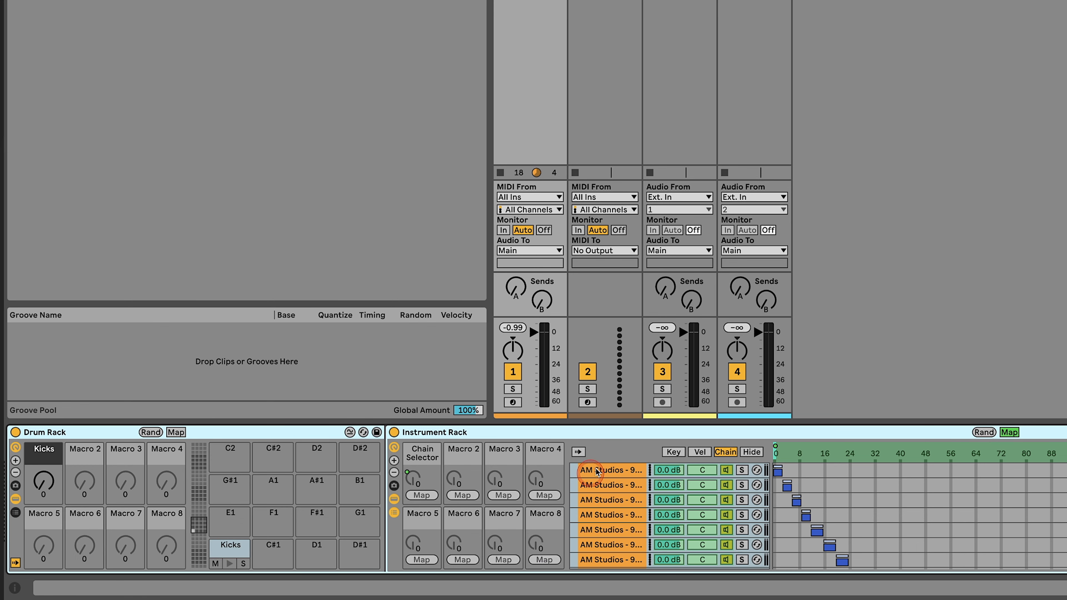
{"action": "left_click", "coordinate": [1009, 432]}
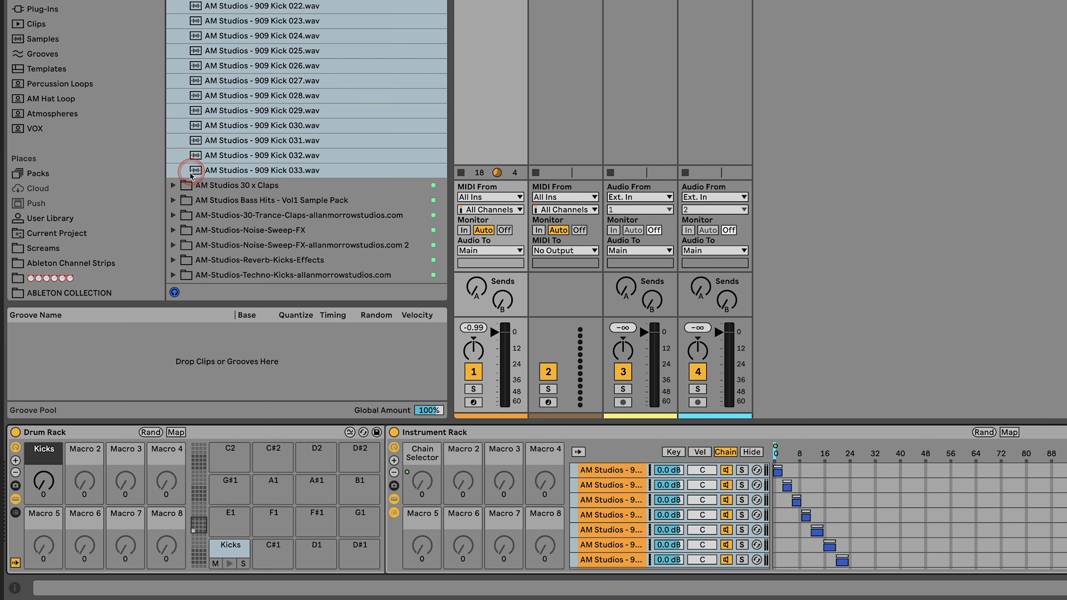
Load all samples of the AM Studios 30 x Claps folder together onto the C#1 pad and rename the pad Claps.
{"action": "left_click", "coordinate": [174, 185]}
{"action": "scroll", "coordinate": [352, 28], "scroll_direction": "down", "scroll_amount": 8}
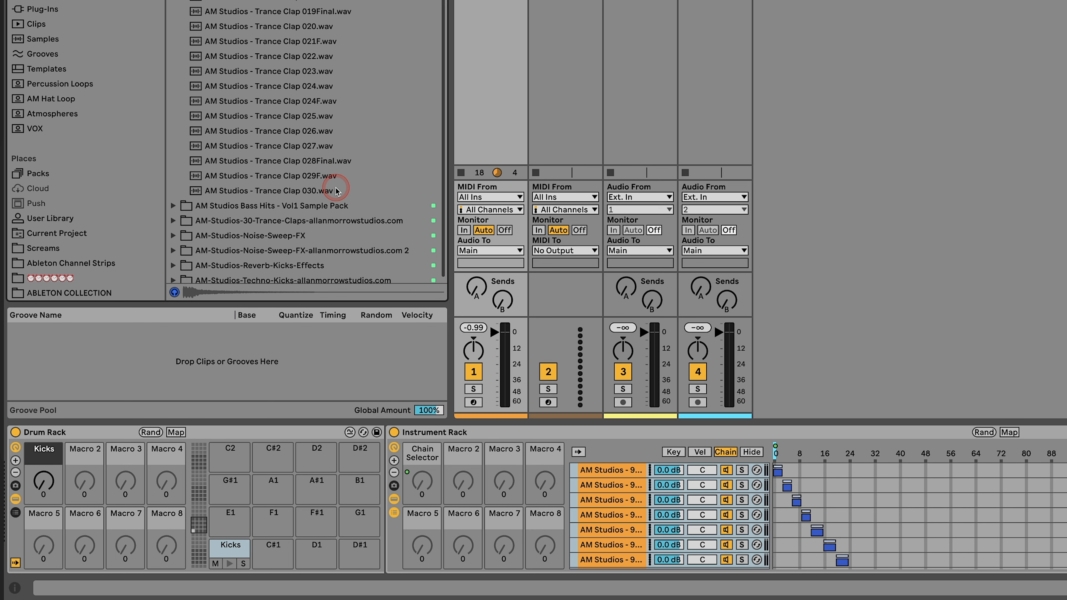
{"action": "left_click", "coordinate": [338, 191], "text": "shift"}
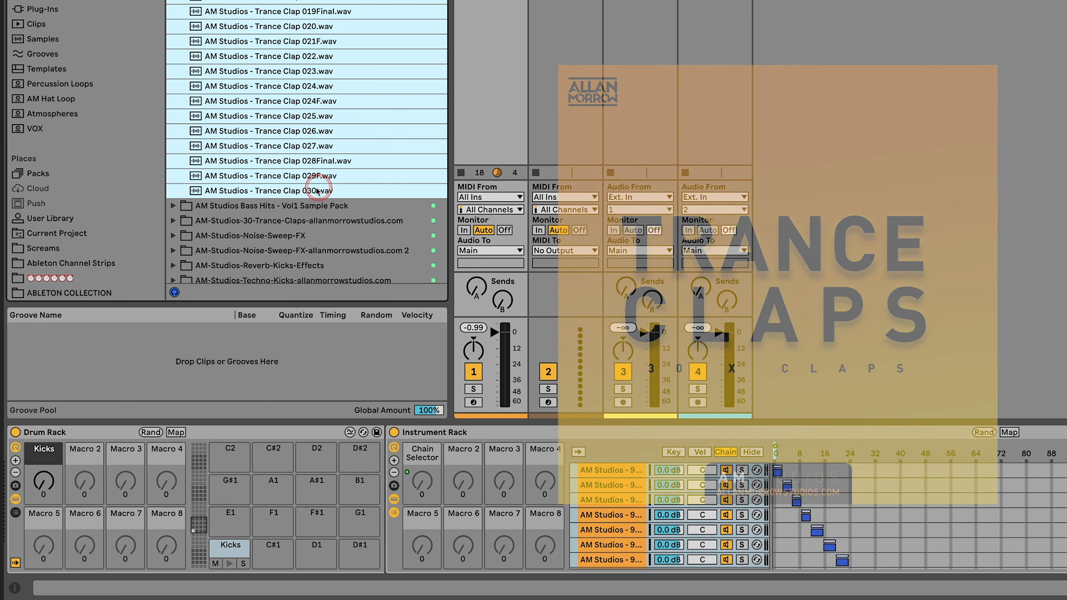
{"action": "left_click_drag", "start_coordinate": [311, 190], "coordinate": [268, 559]}
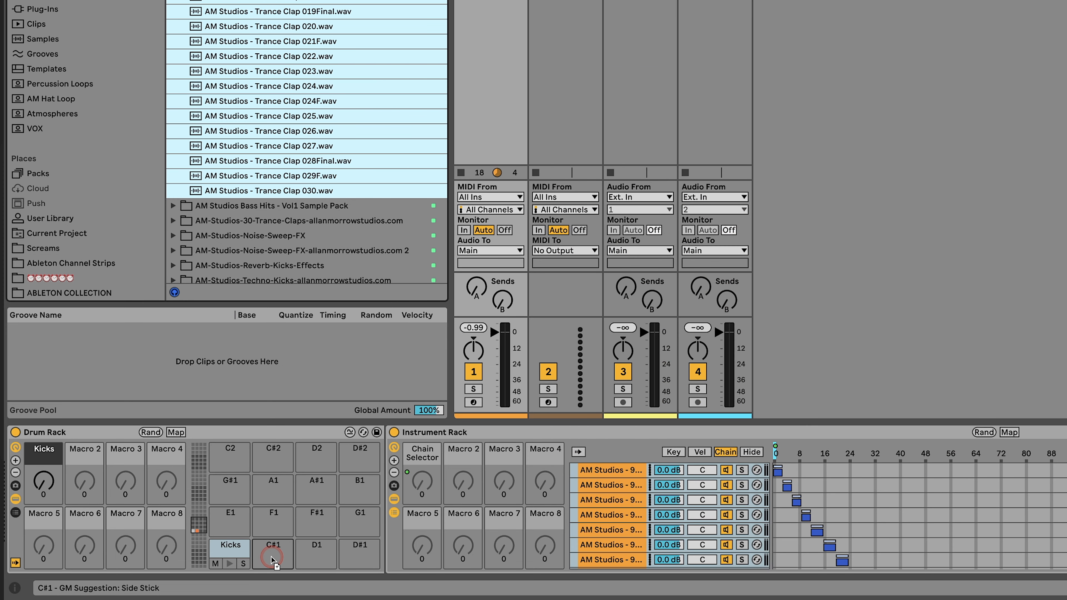
{"action": "left_click_drag", "start_coordinate": [271, 555], "coordinate": [273, 557]}
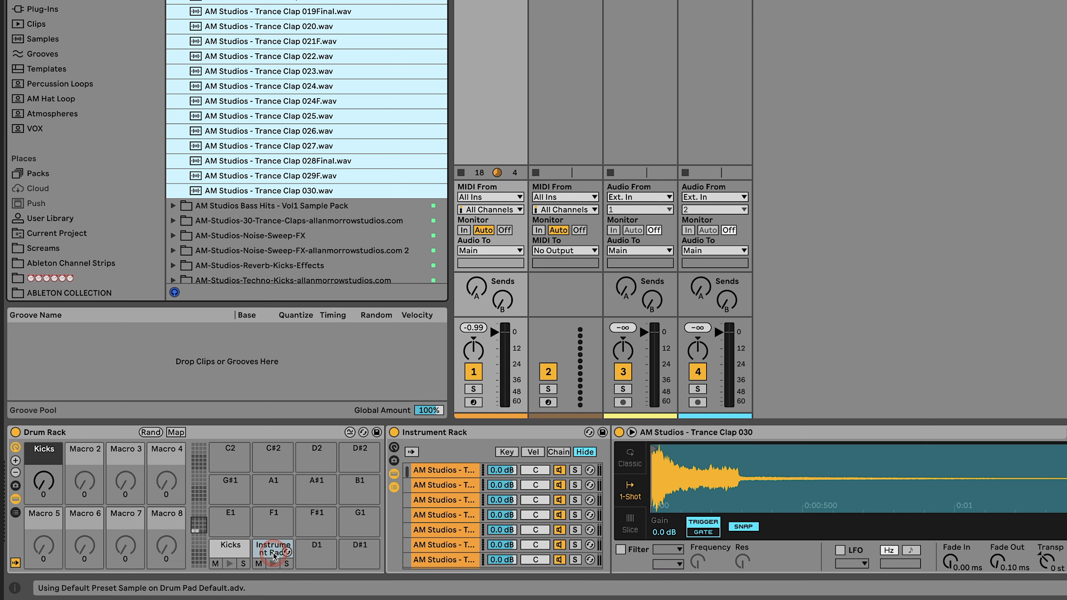
{"action": "left_click", "coordinate": [275, 551]}
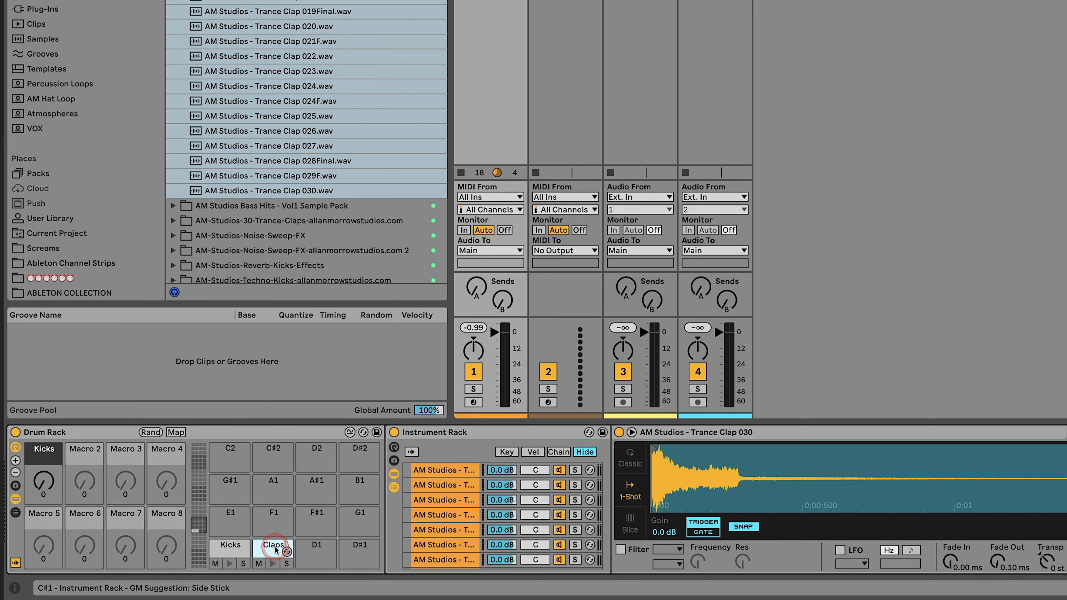
Stretch the chain zones of all clap chains over the full 0 to 127 range and distribute them equally.
{"action": "left_click", "coordinate": [559, 452]}
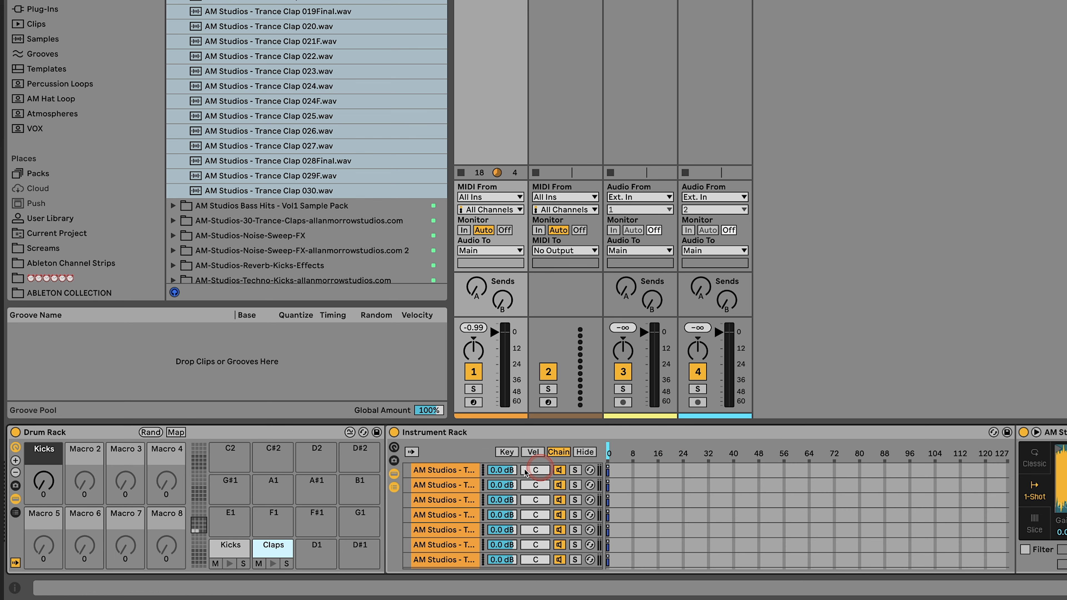
{"action": "left_click", "coordinate": [465, 470]}
{"action": "key", "text": "ctrl+a"}
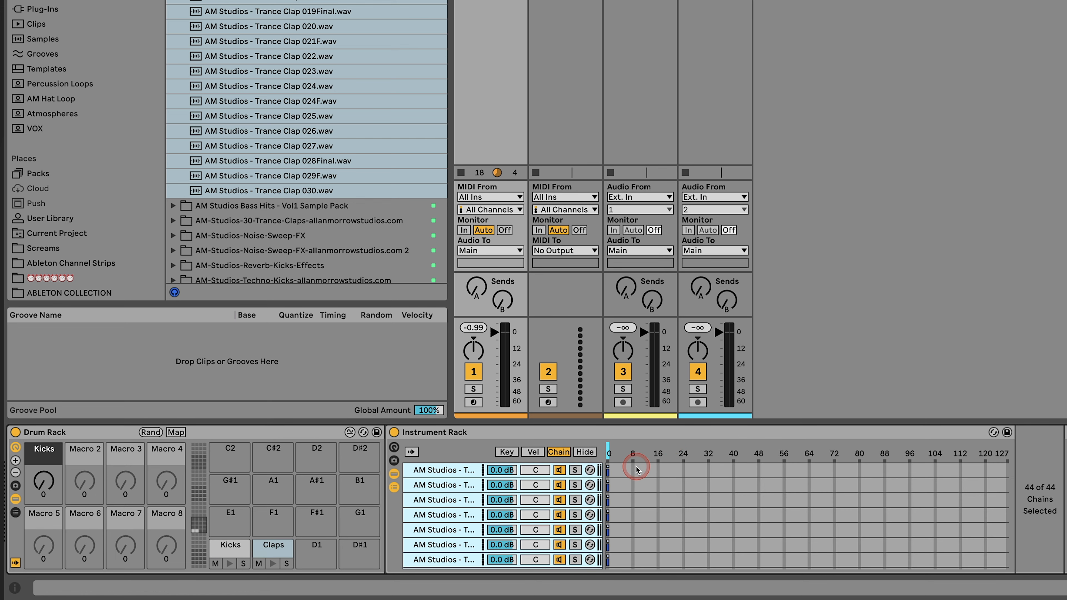
{"action": "left_click_drag", "start_coordinate": [609, 472], "coordinate": [976, 476]}
{"action": "right_click", "coordinate": [904, 475]}
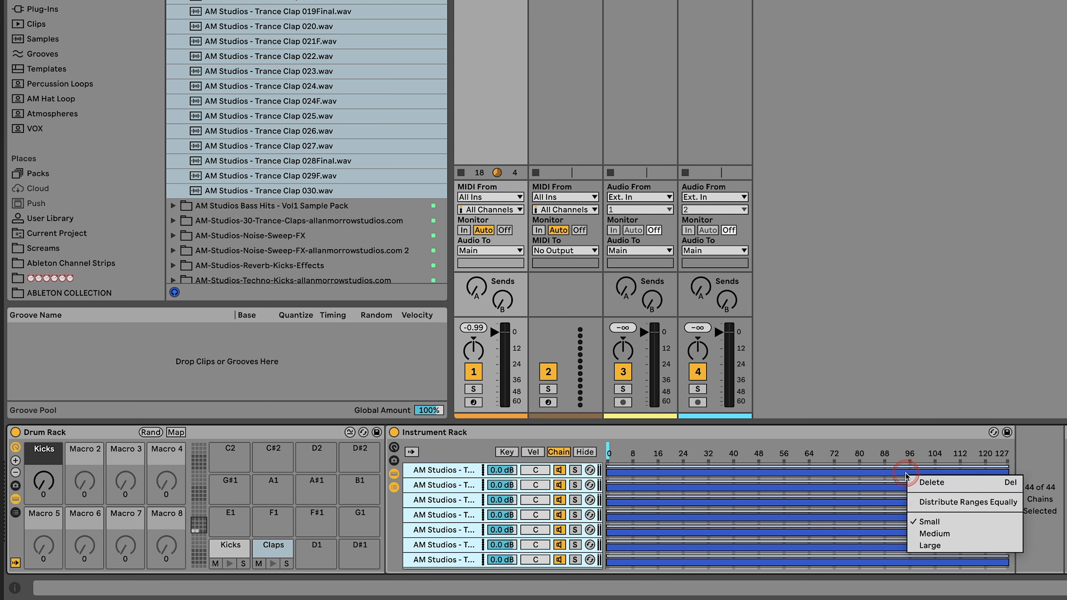
{"action": "left_click", "coordinate": [947, 503]}
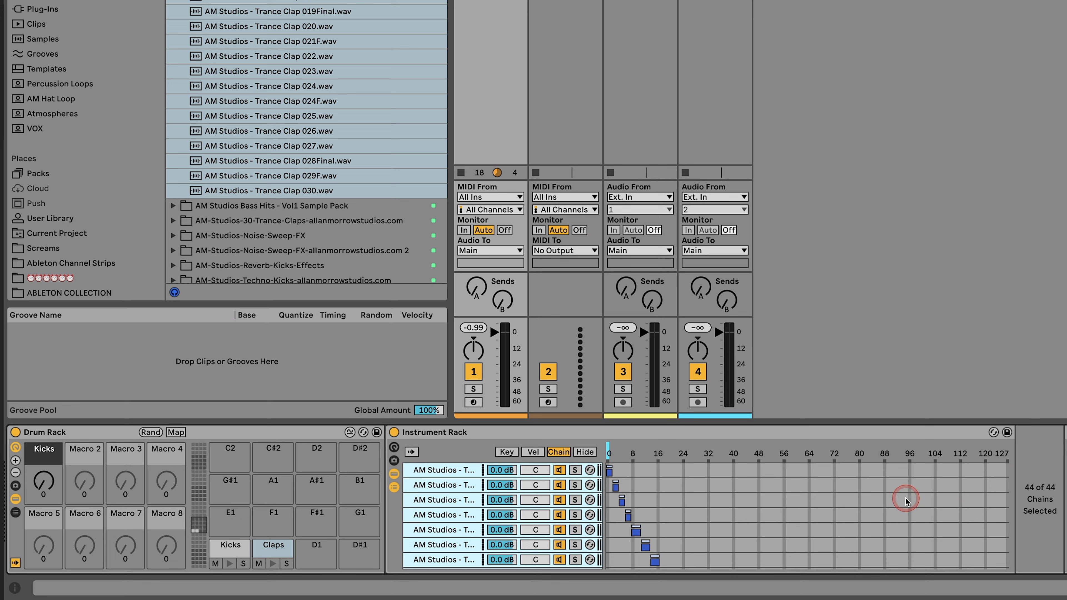
Show the macros of the clap Instrument Rack and map its chain selector to that rack's first macro.
{"action": "left_click", "coordinate": [393, 448]}
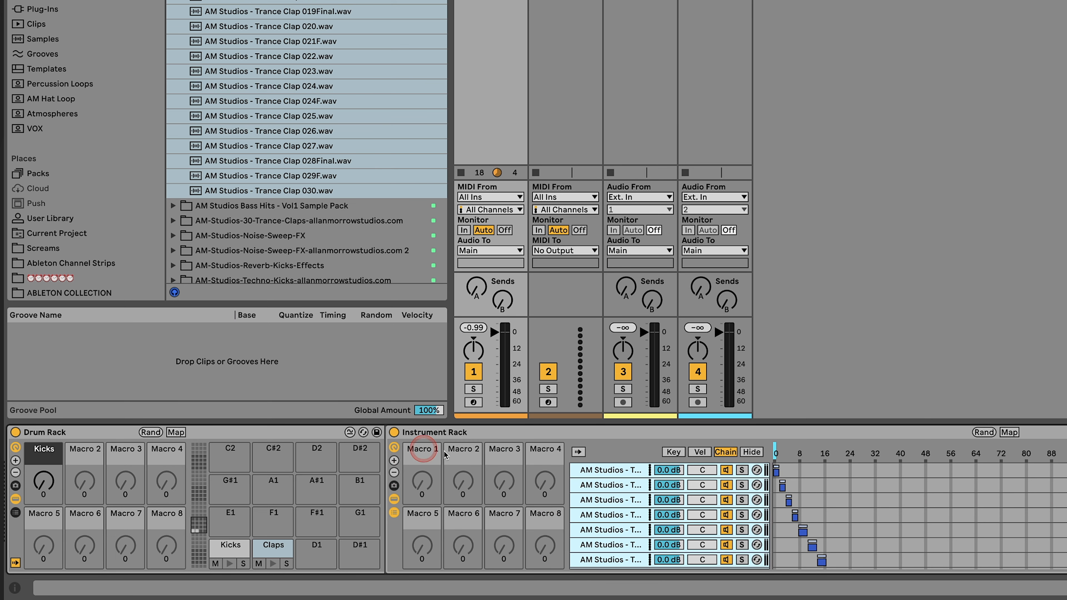
{"action": "left_click", "coordinate": [988, 433]}
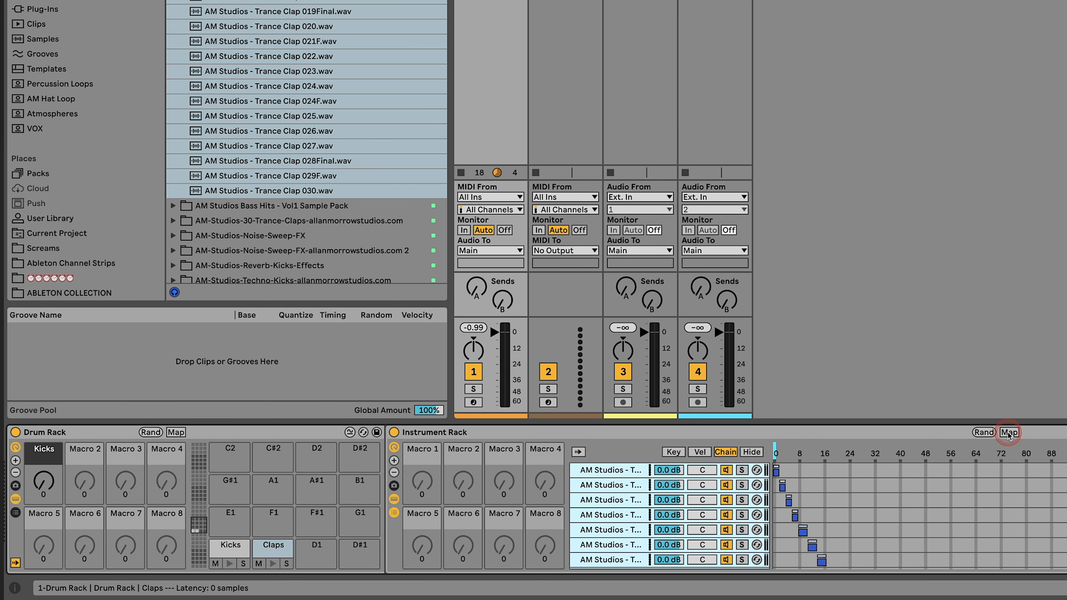
{"action": "left_click", "coordinate": [1007, 433]}
{"action": "left_click", "coordinate": [775, 454]}
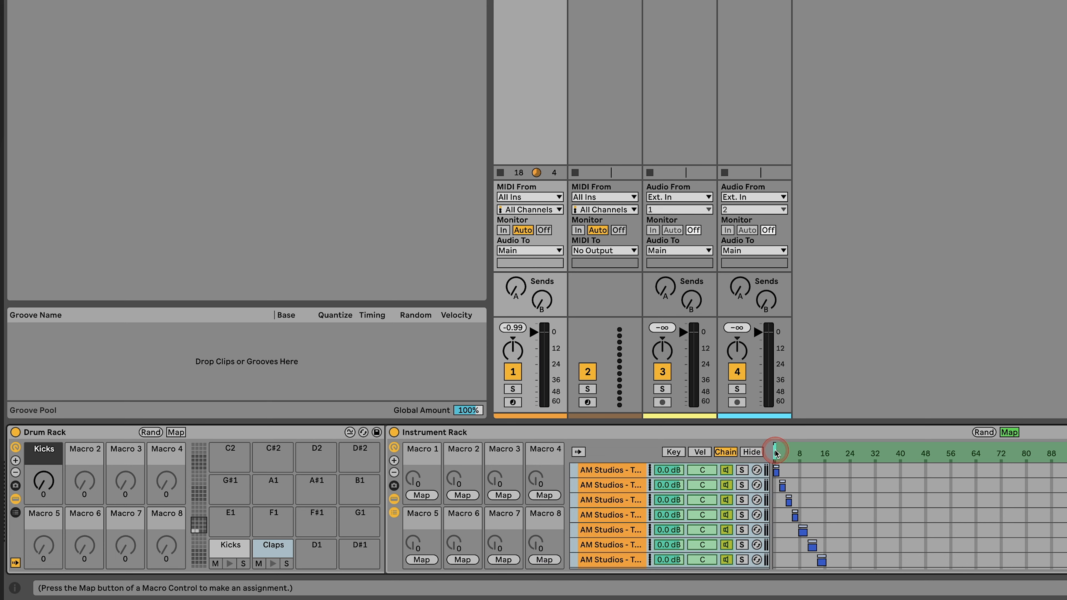
{"action": "left_click", "coordinate": [429, 498]}
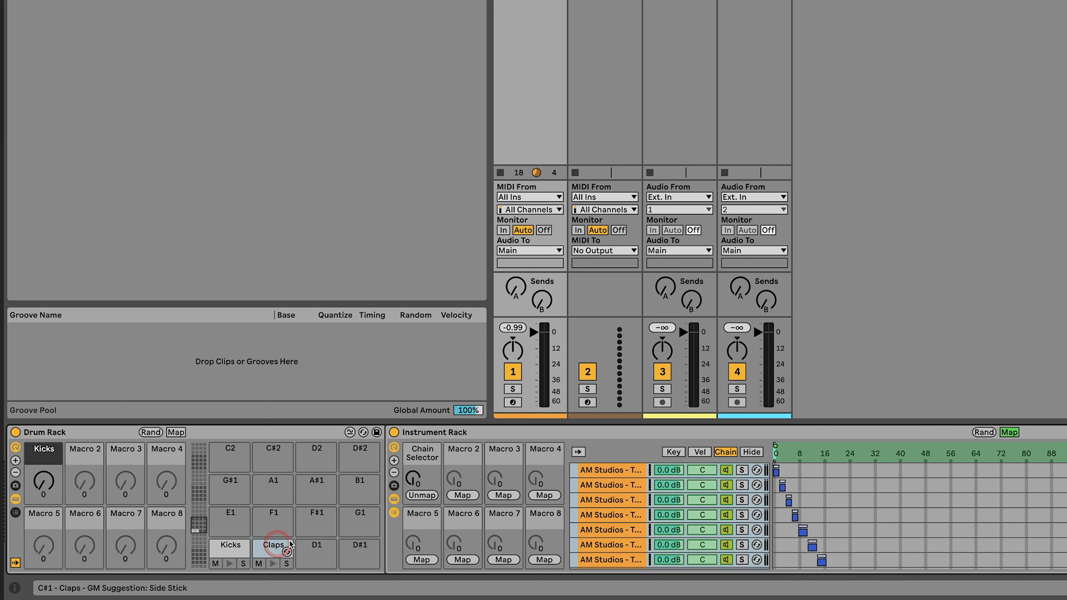
Map the clap rack's Chain Selector macro to the Drum Rack's Macro 2 and test the mapping by turning that knob.
{"action": "right_click", "coordinate": [422, 456]}
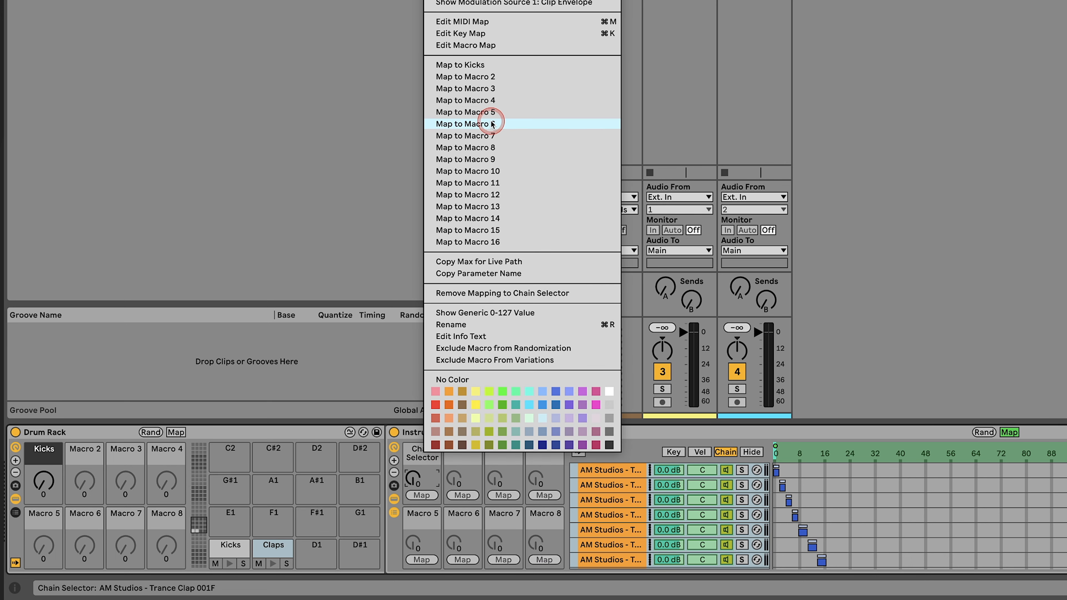
{"action": "left_click", "coordinate": [502, 80]}
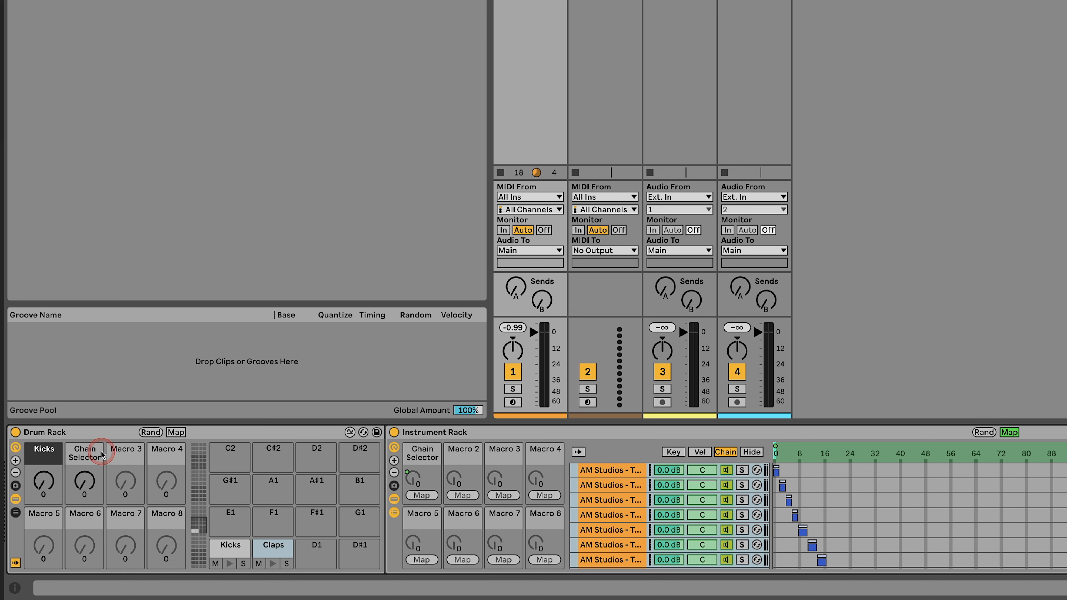
{"action": "left_click_drag", "start_coordinate": [89, 482], "coordinate": [90, 479]}
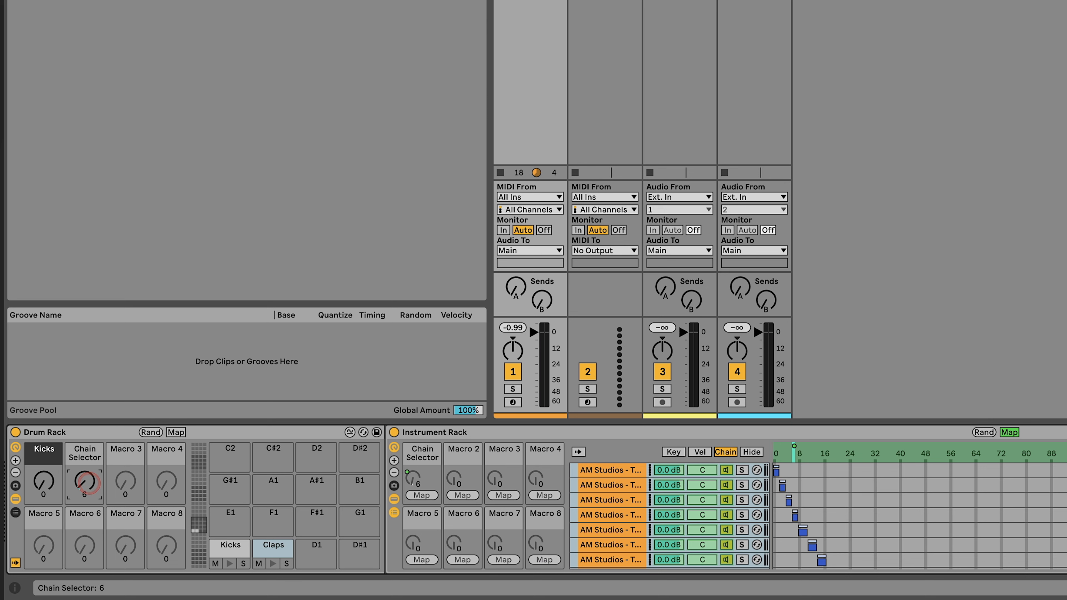
Rename the Drum Rack's second macro as Claps and colour it yellow.
{"action": "right_click", "coordinate": [90, 483]}
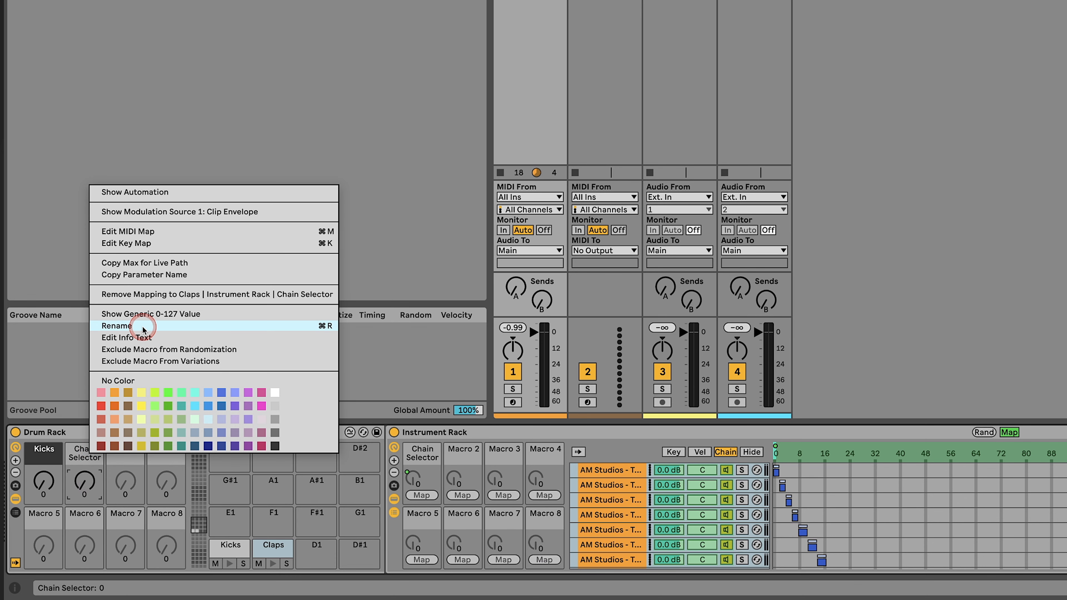
{"action": "left_click", "coordinate": [178, 324]}
{"action": "type", "text": "Claps"}
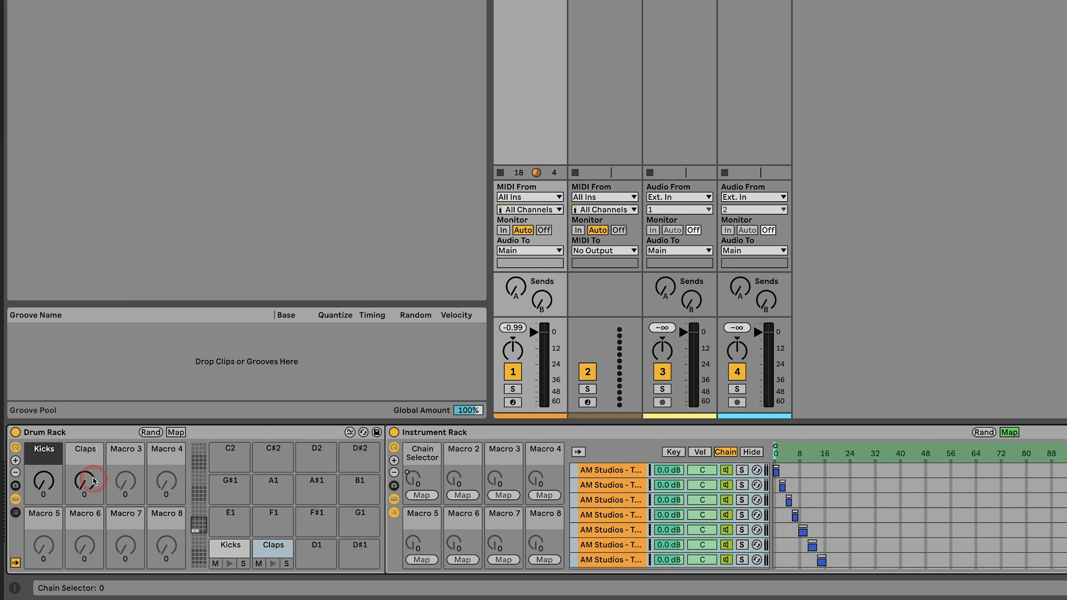
{"action": "left_click", "coordinate": [91, 457]}
{"action": "right_click", "coordinate": [91, 454]}
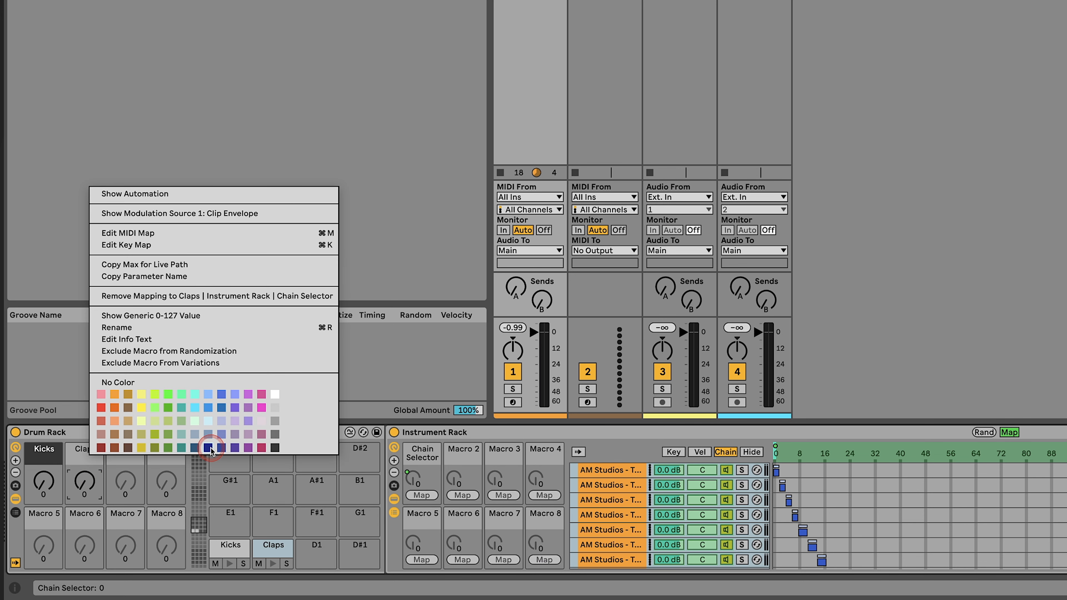
{"action": "left_click", "coordinate": [142, 407]}
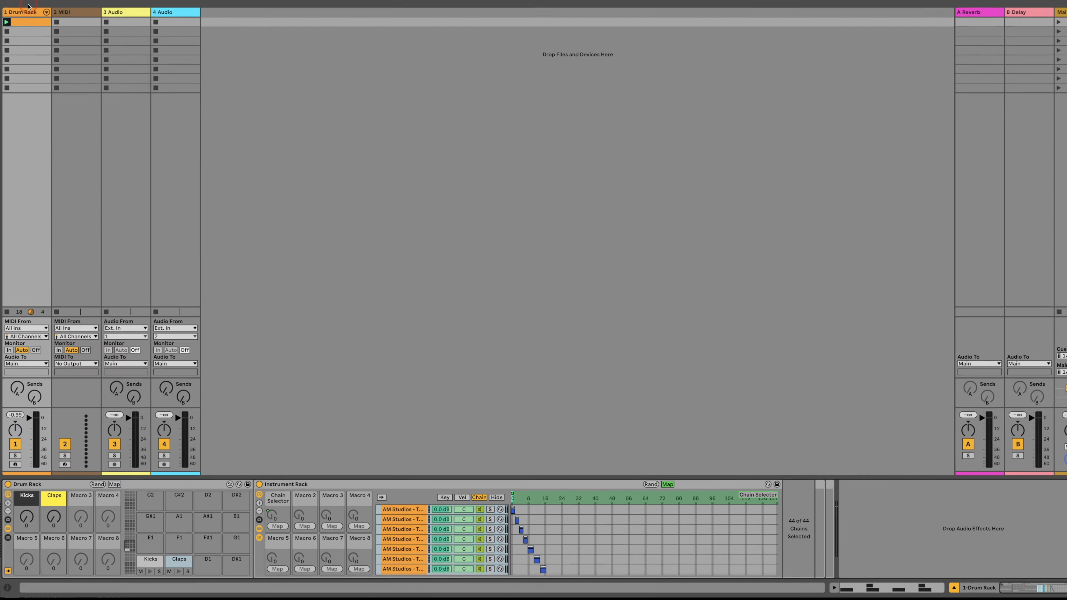
Collapse the AM Studios 30 x Claps folder in the browser and expand the AM Studios Bass Hits - Vol1 Sample Pack folder.
{"action": "left_click", "coordinate": [12, 12]}
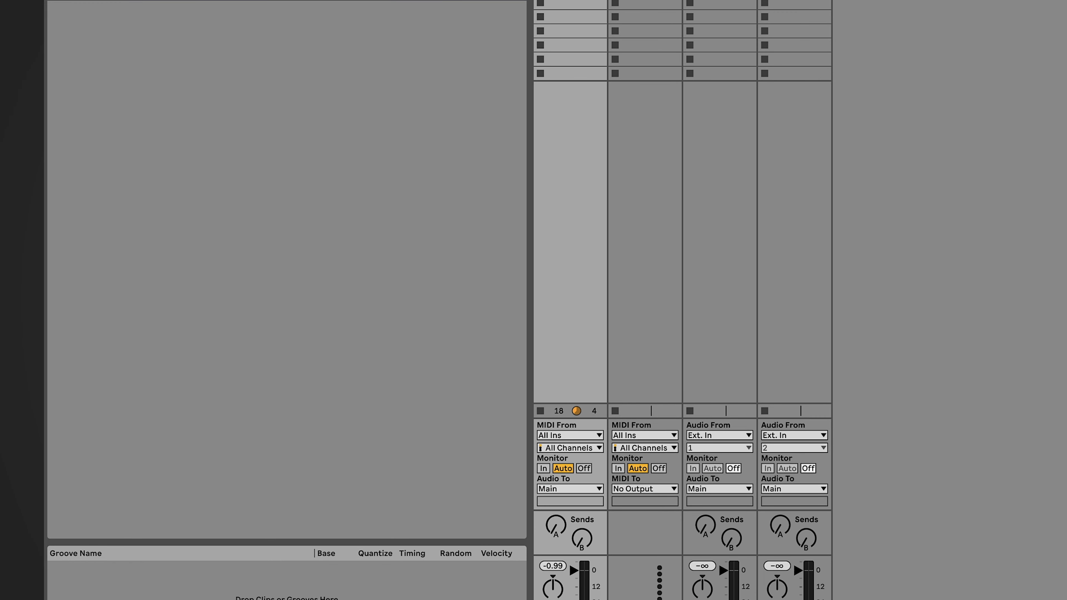
{"action": "left_click_drag", "start_coordinate": [240, 170], "coordinate": [233, 144]}
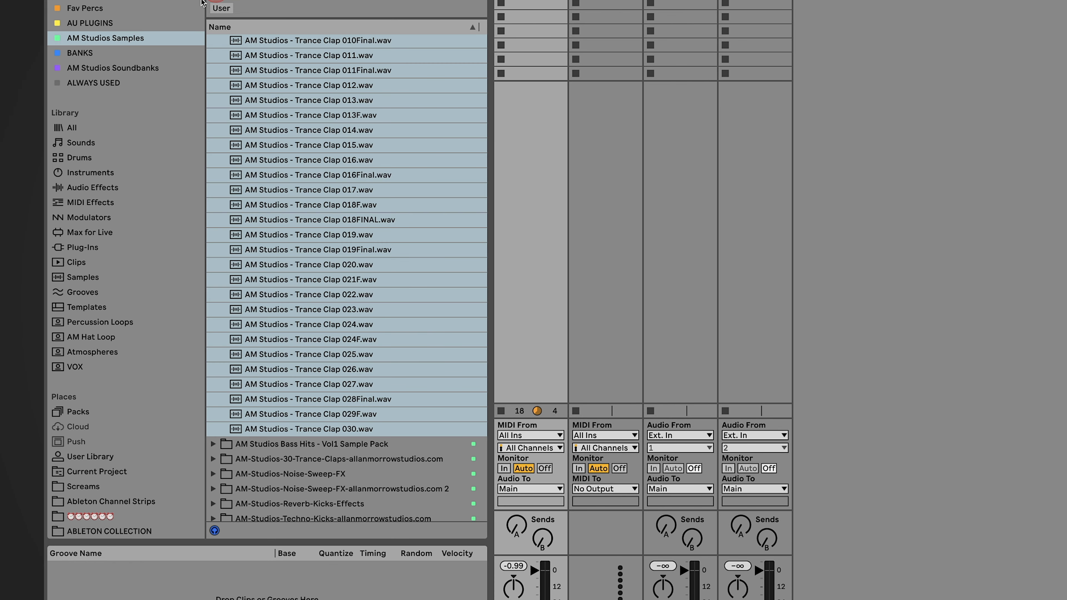
{"action": "scroll", "coordinate": [344, 69], "scroll_direction": "up", "scroll_amount": 8}
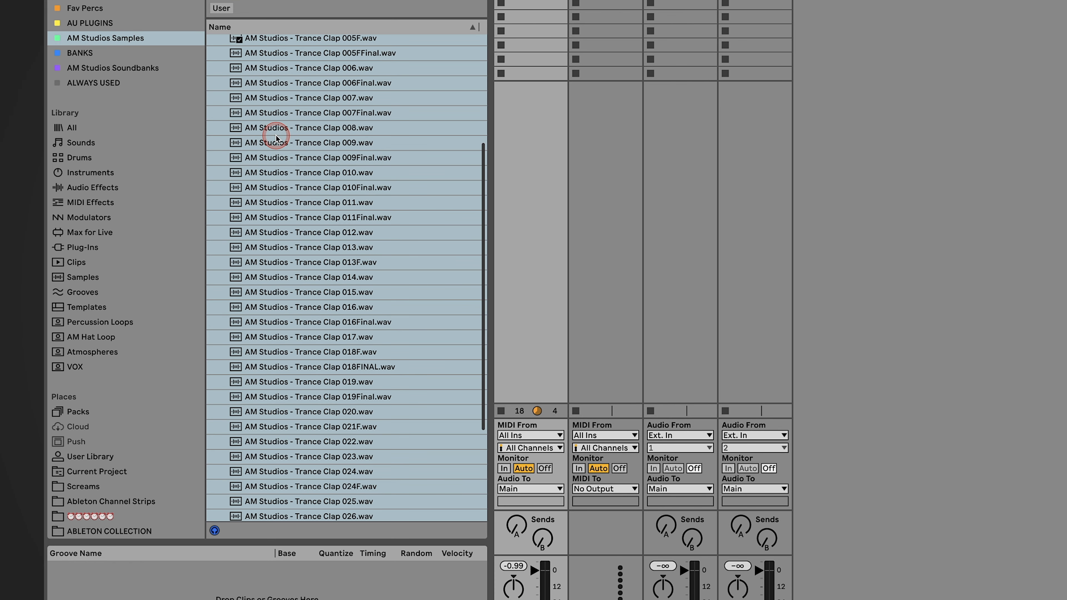
{"action": "left_click", "coordinate": [213, 101]}
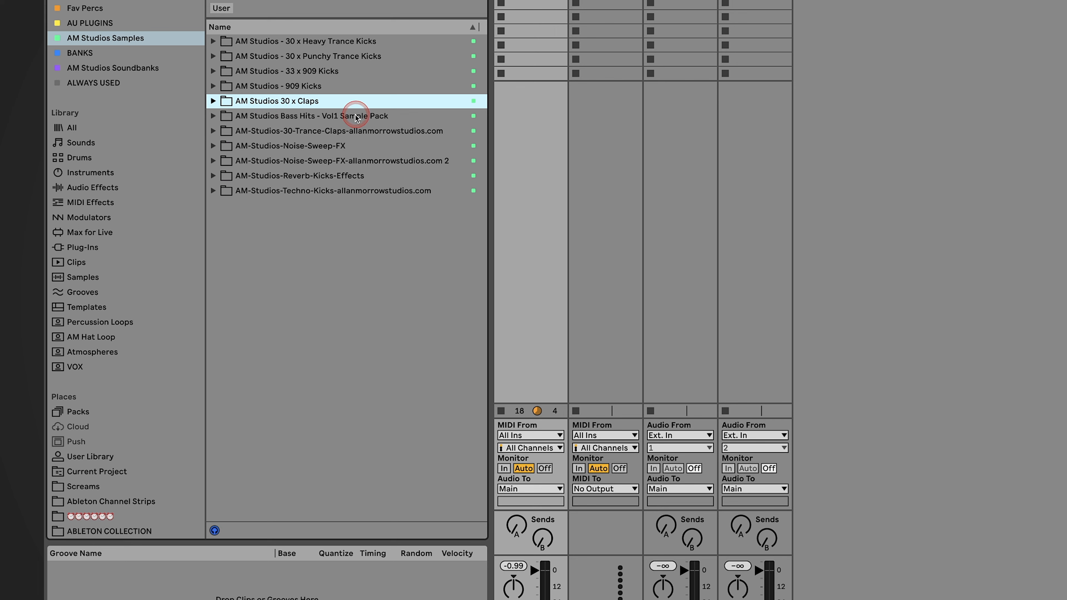
{"action": "left_click", "coordinate": [213, 116]}
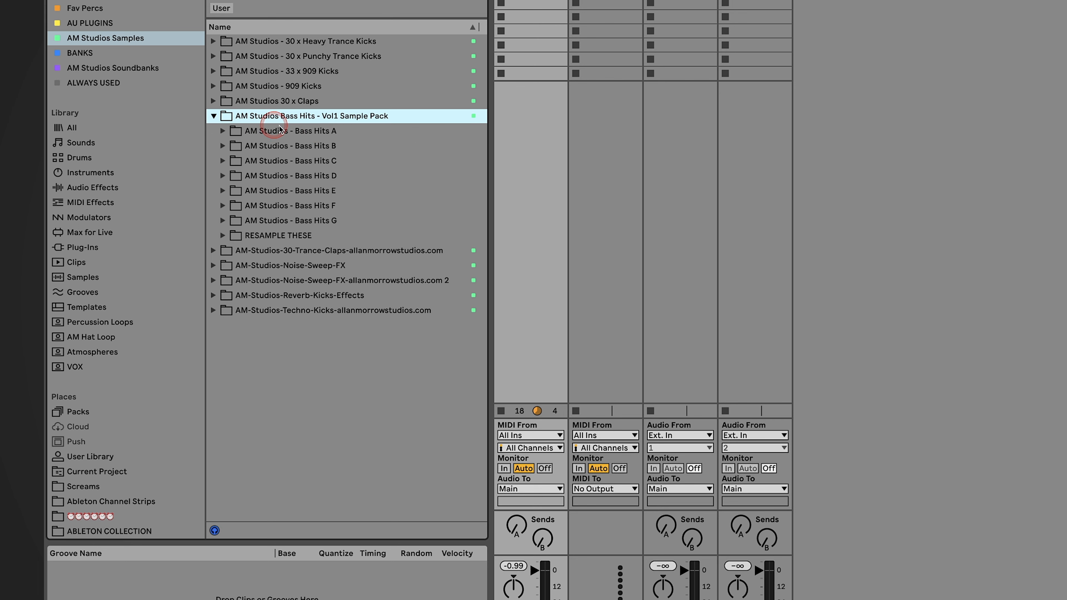
Load samples 001 to 025 of the AM Studios - Bass Hits A folder together onto the D1 pad and name the pad Bass Hits.
{"action": "left_click", "coordinate": [332, 133]}
{"action": "left_click", "coordinate": [332, 145]}
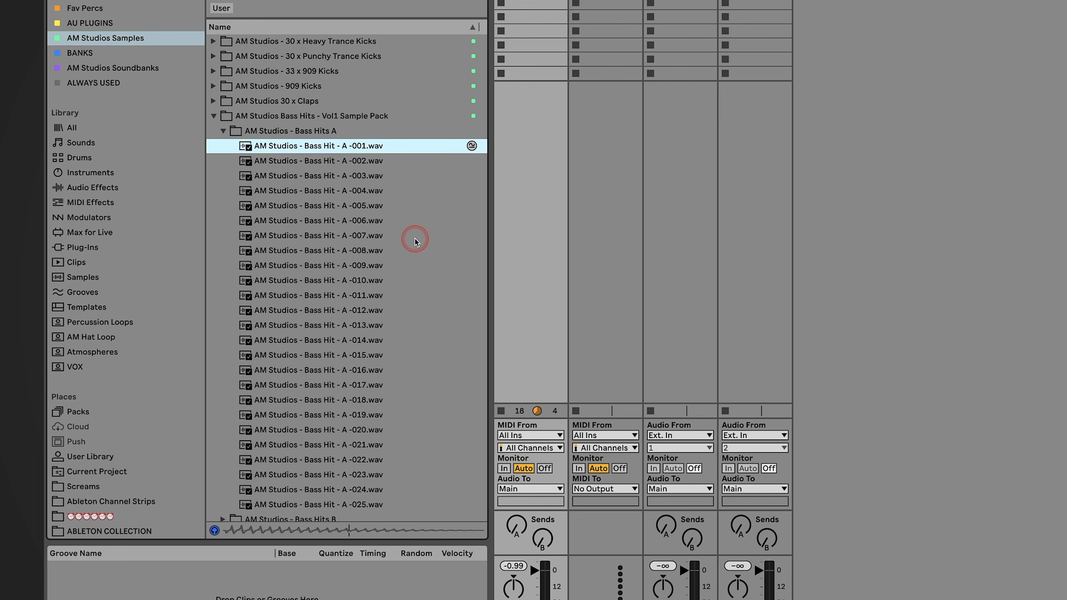
{"action": "scroll", "coordinate": [414, 252], "scroll_direction": "down", "scroll_amount": 5}
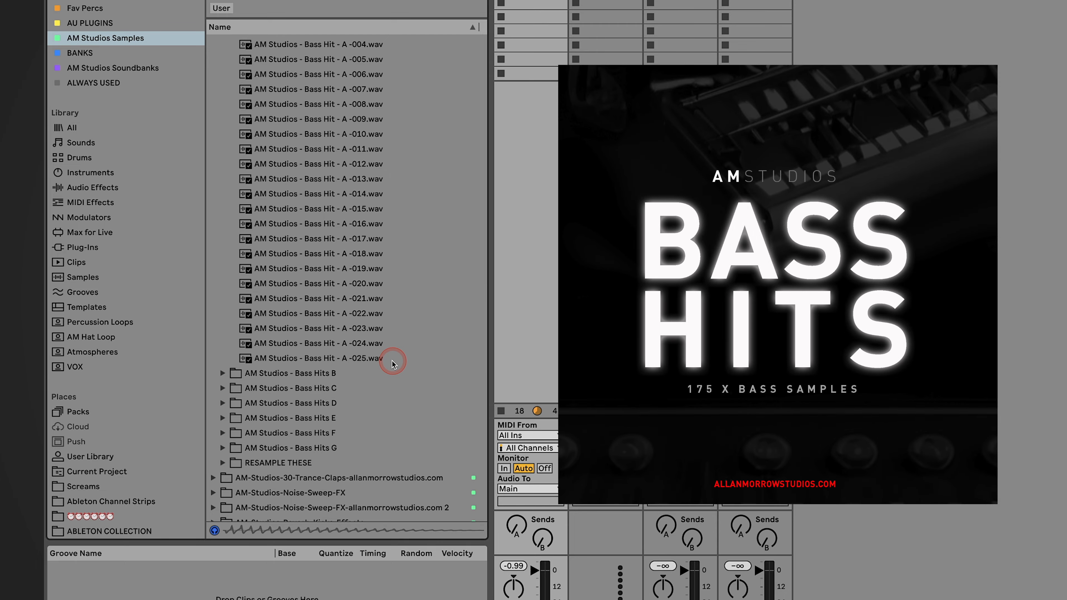
{"action": "left_click", "coordinate": [392, 361], "text": "shift"}
{"action": "left_click_drag", "start_coordinate": [393, 364], "coordinate": [318, 548]}
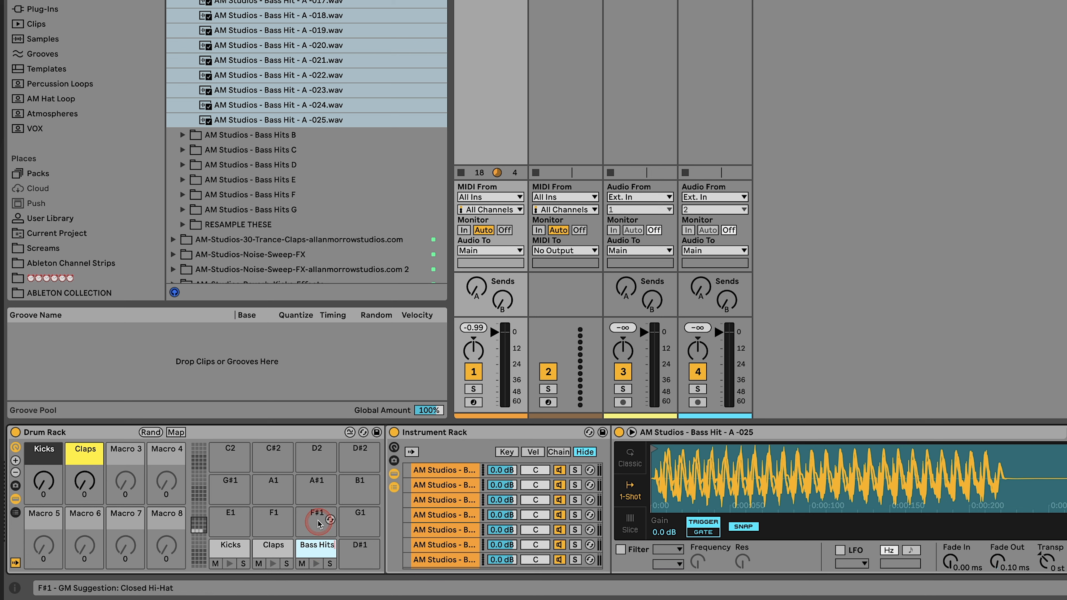
Stretch the chain zones of all bass hit chains over the full 0 to 127 range and distribute them equally.
{"action": "left_click", "coordinate": [568, 453]}
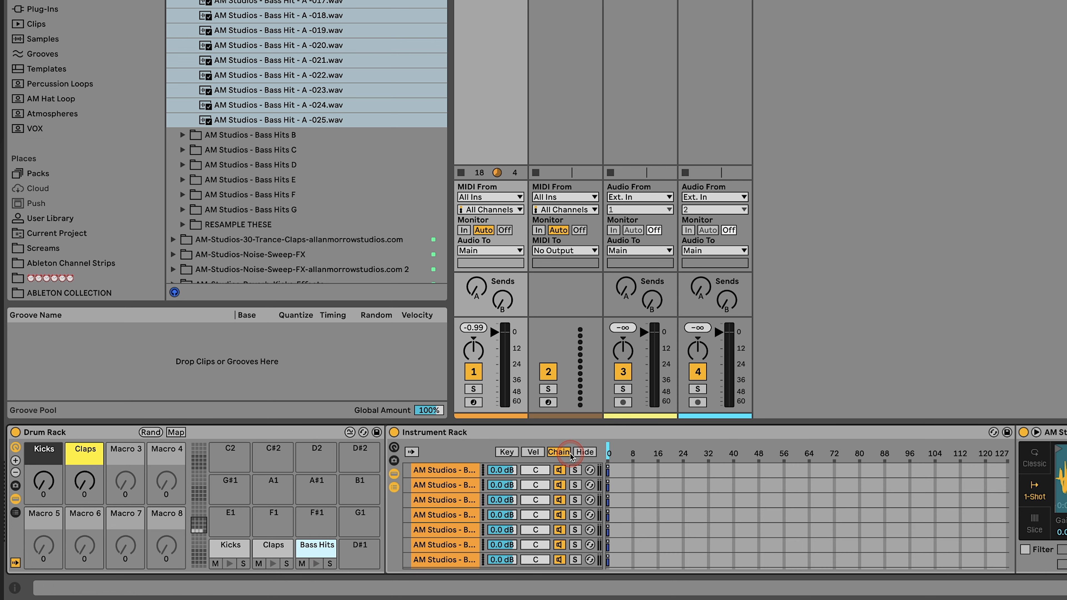
{"action": "left_click", "coordinate": [450, 471]}
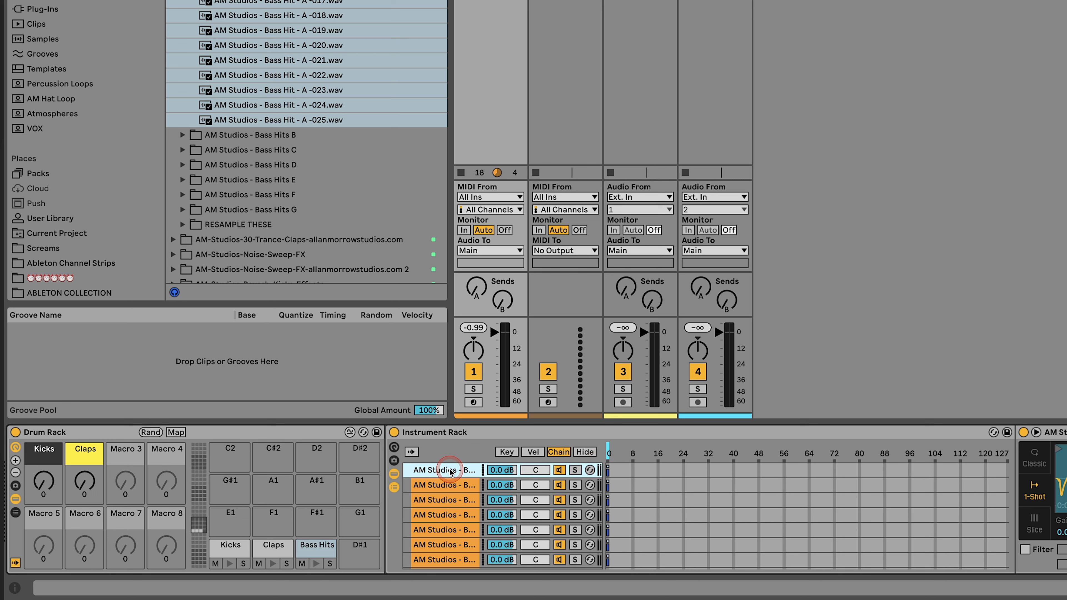
{"action": "key", "text": "ctrl+a"}
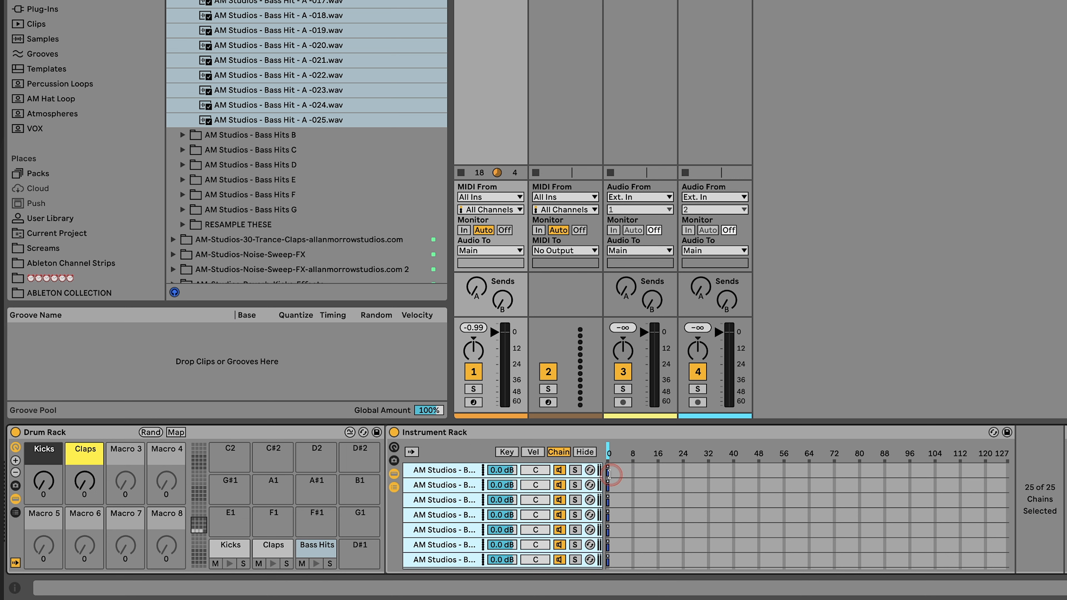
{"action": "left_click", "coordinate": [954, 474]}
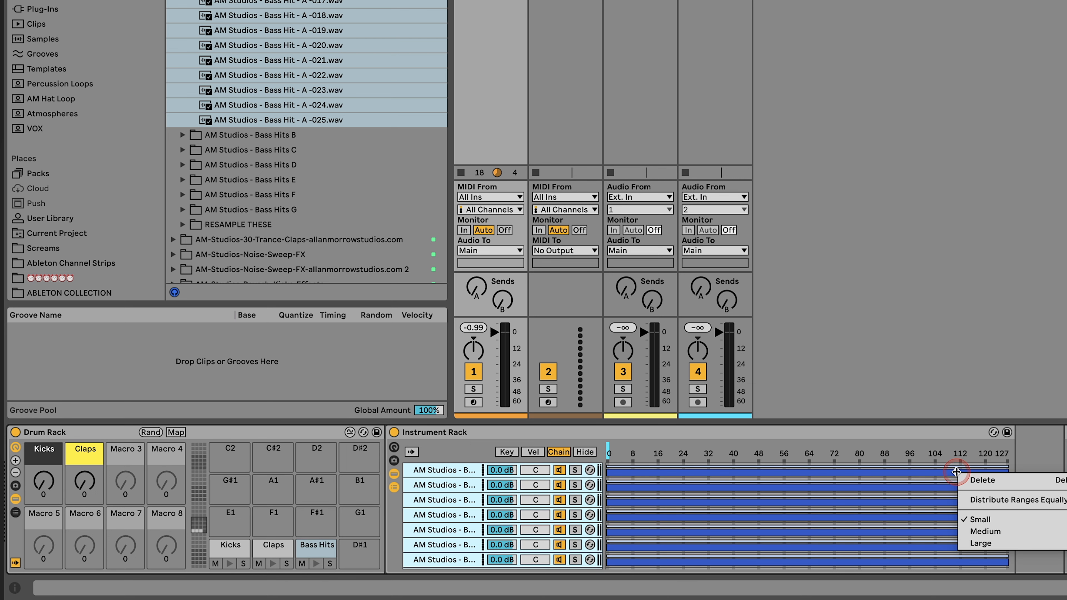
{"action": "left_click", "coordinate": [1046, 502]}
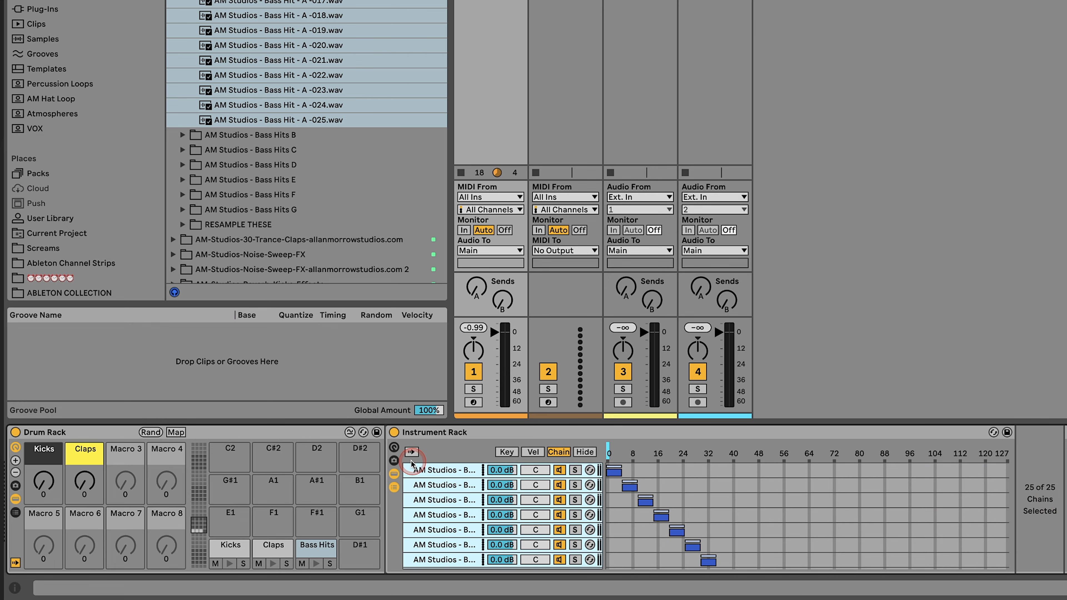
Map the bass rack's chain selector to that rack's first macro, and map this macro to the Drum Rack's Macro 3.
{"action": "left_click", "coordinate": [393, 449]}
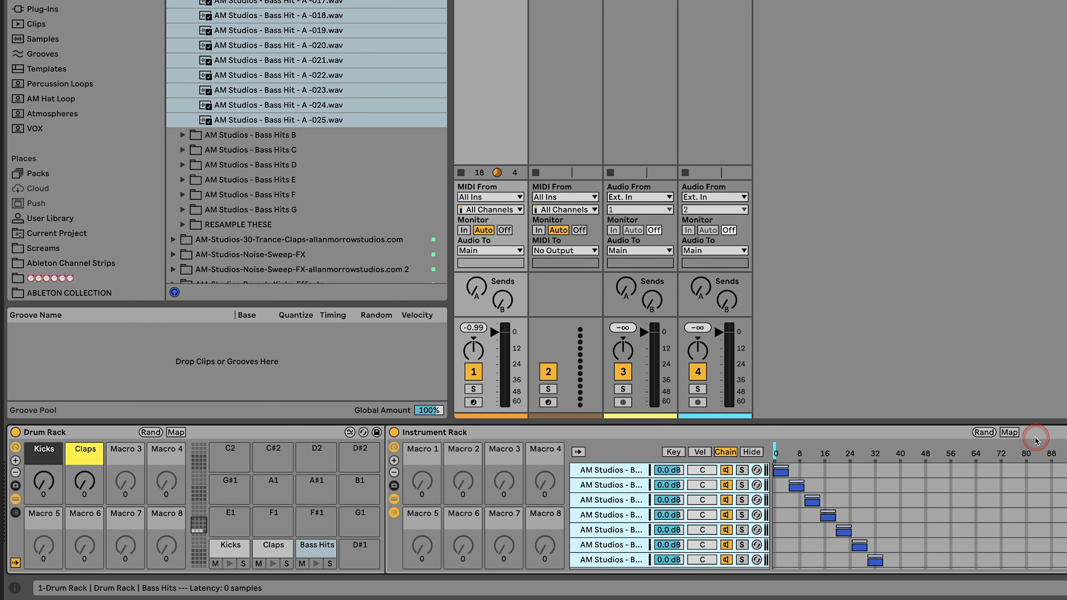
{"action": "left_click", "coordinate": [1012, 433]}
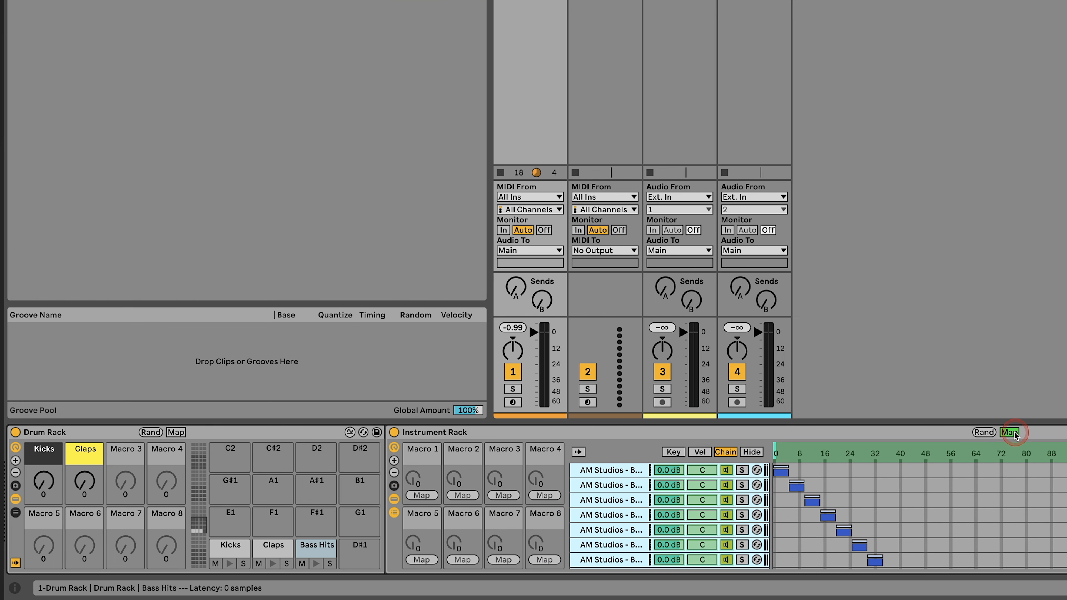
{"action": "left_click", "coordinate": [776, 453]}
{"action": "left_click", "coordinate": [422, 495]}
{"action": "right_click", "coordinate": [425, 458]}
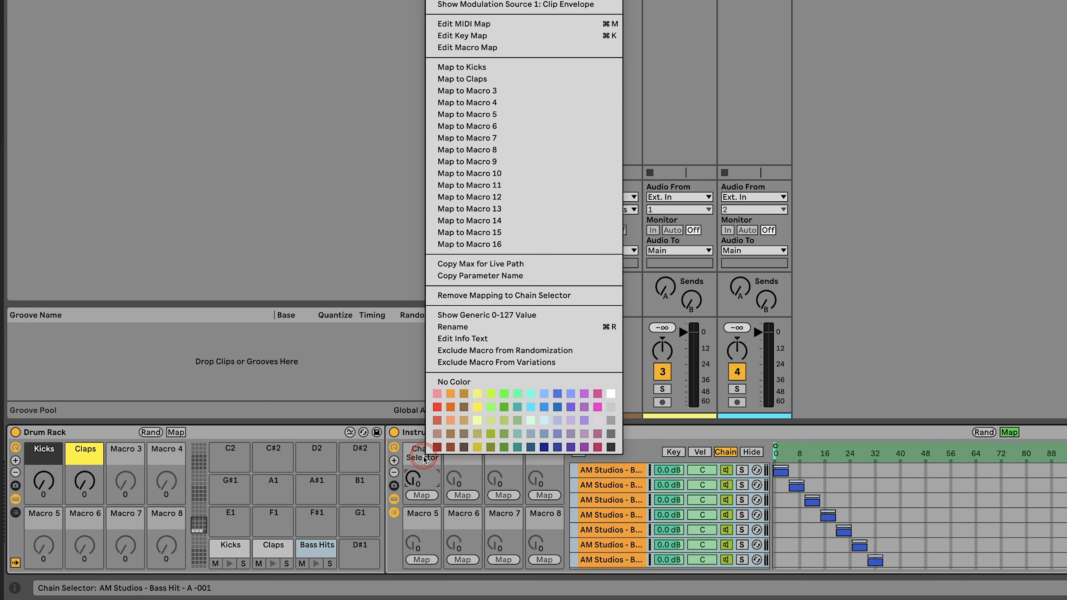
{"action": "left_click", "coordinate": [521, 93]}
Rename the Drum Rack's third macro as Bass and colour it dark blue.
{"action": "left_click", "coordinate": [137, 447]}
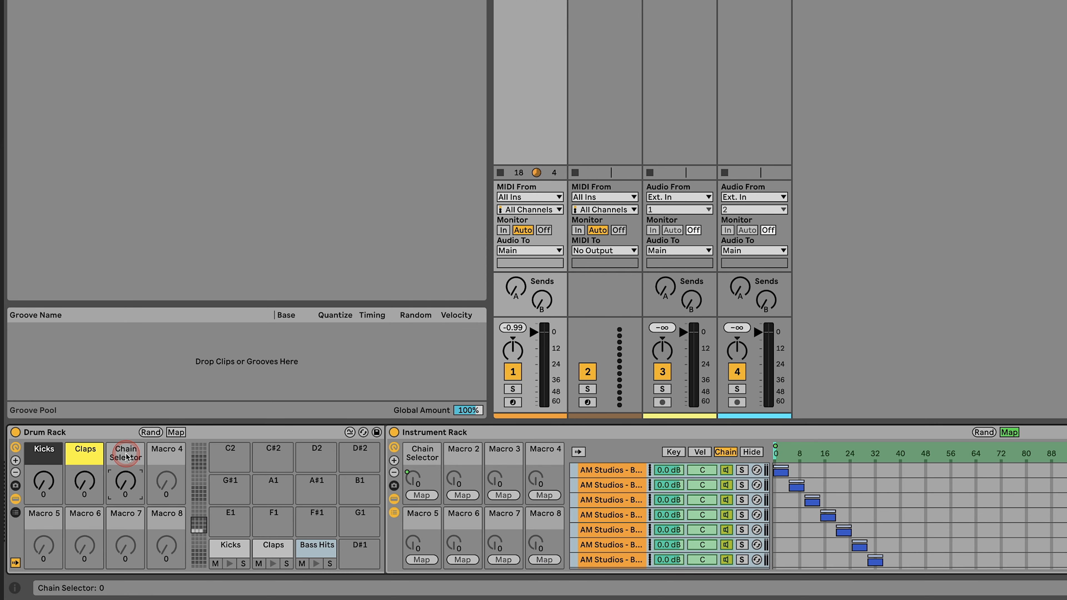
{"action": "key", "text": "super+r"}
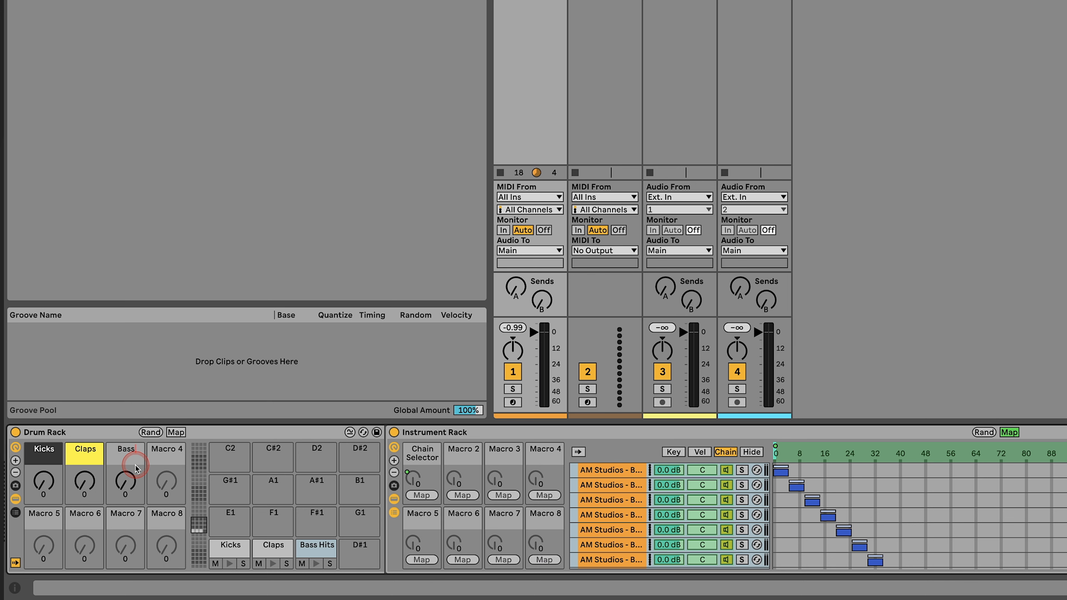
{"action": "right_click", "coordinate": [137, 460]}
{"action": "left_click", "coordinate": [259, 448]}
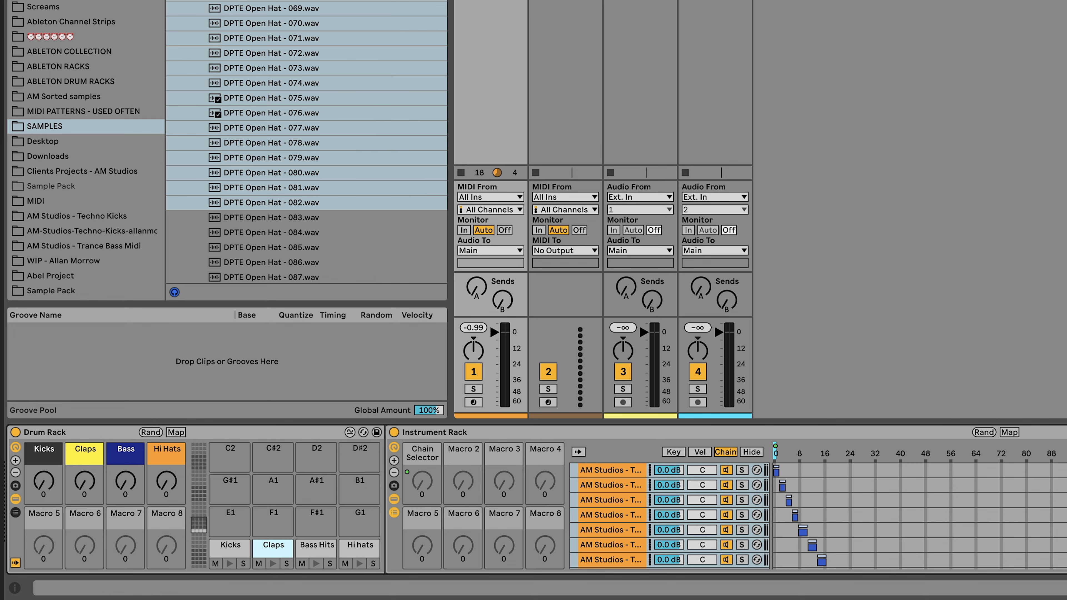
Open the Drum Rack track's clip in an enlarged note editor and delete all of its kick and clap notes.
{"action": "double_click", "coordinate": [312, 43]}
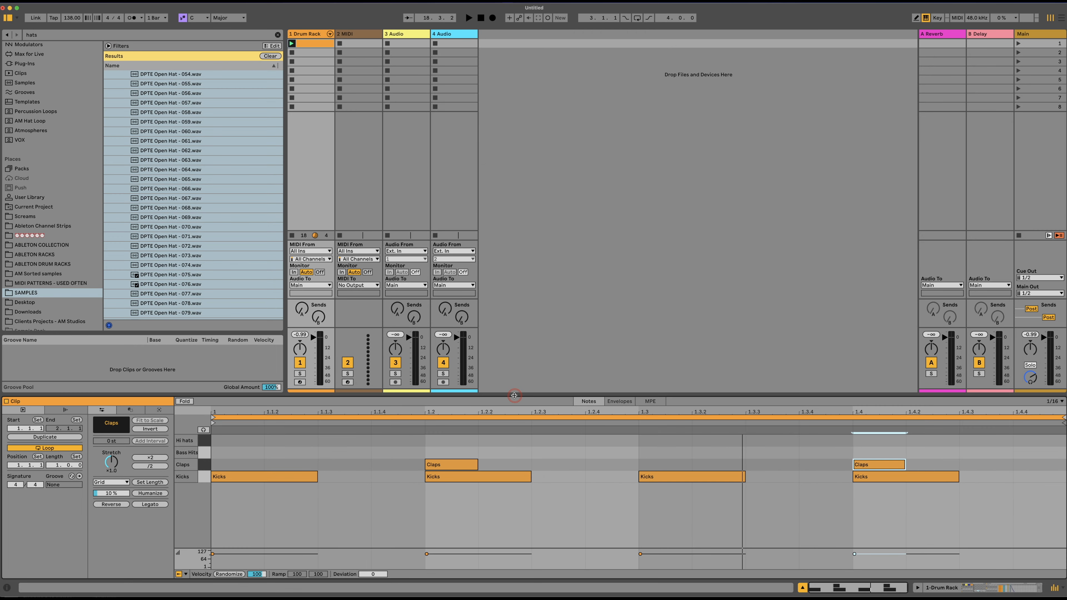
{"action": "left_click_drag", "start_coordinate": [514, 395], "coordinate": [514, 323]}
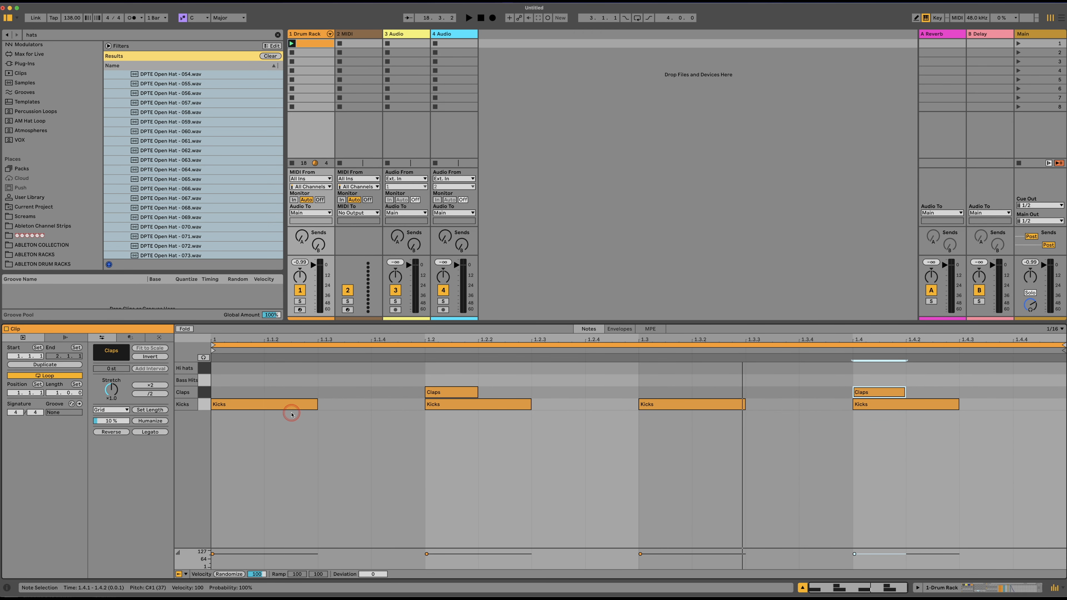
{"action": "left_click", "coordinate": [204, 404]}
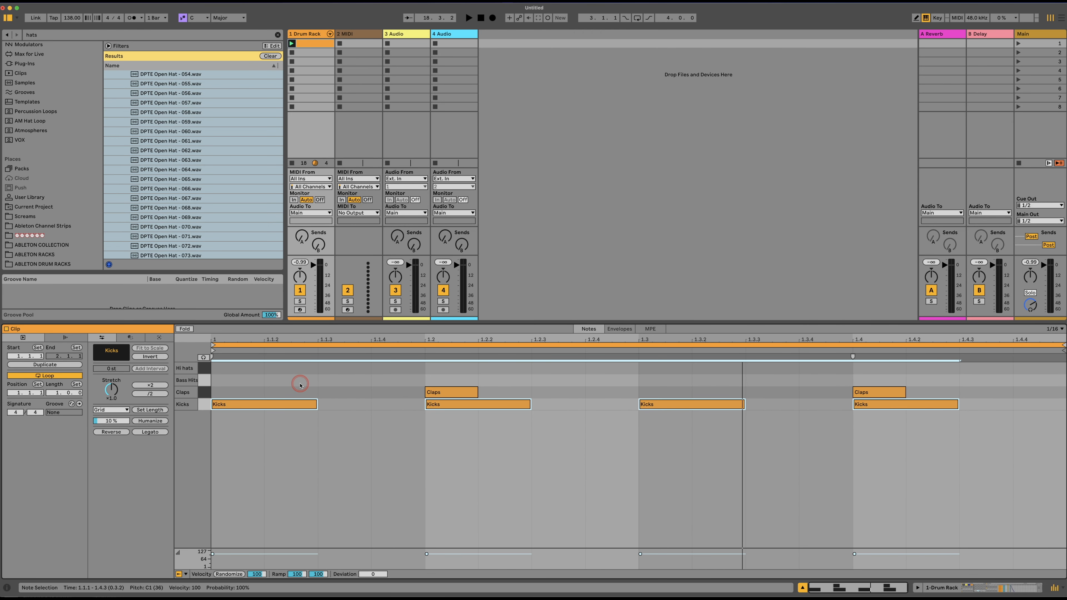
{"action": "left_click_drag", "start_coordinate": [270, 383], "coordinate": [979, 445]}
{"action": "key", "text": "Delete"}
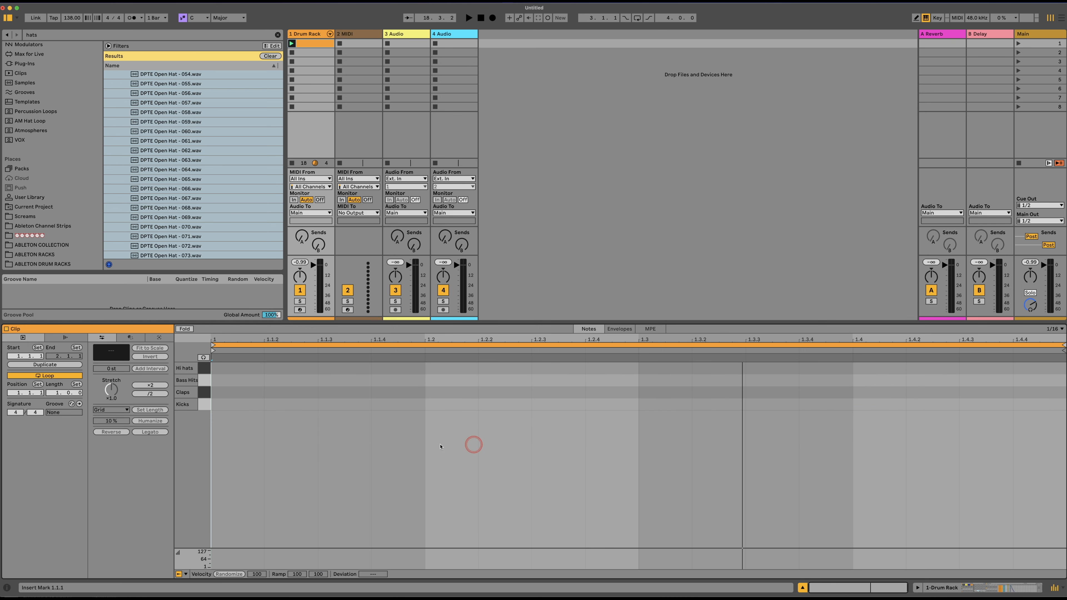
Draw sixteenth-note Kicks on all four beats of the bar and Claps on beats 1.2 and 1.4.
{"action": "key", "text": "b"}
{"action": "left_click", "coordinate": [236, 406]}
{"action": "left_click", "coordinate": [460, 404]}
{"action": "left_click", "coordinate": [674, 403]}
{"action": "left_click", "coordinate": [894, 403]}
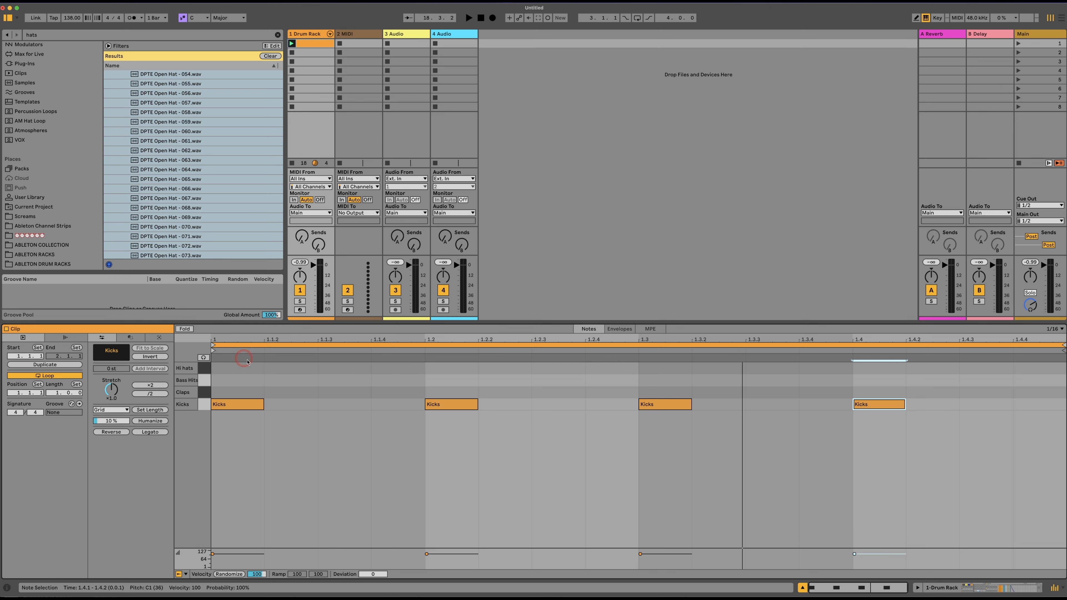
{"action": "left_click", "coordinate": [452, 392]}
{"action": "left_click", "coordinate": [873, 391]}
Draw a Bass Hits note at 1.1.3, lengthen it beyond a sixteenth, and repeat it at 1.2.3, 1.3.3 and 1.4.3.
{"action": "left_click", "coordinate": [349, 380]}
{"action": "key", "text": "b"}
{"action": "left_click_drag", "start_coordinate": [370, 381], "coordinate": [407, 381]}
{"action": "double_click", "coordinate": [565, 381]}
{"action": "double_click", "coordinate": [576, 382]}
{"action": "left_click", "coordinate": [356, 380]}
{"action": "key", "text": "super+d"}
{"action": "key", "text": "super+d"}
{"action": "key", "text": "super+d"}
Draw sixteenth-note Hi hats at 1.1.3, 1.2.3, 1.3.3 and 1.4.3, and leave draw mode.
{"action": "left_click", "coordinate": [345, 367]}
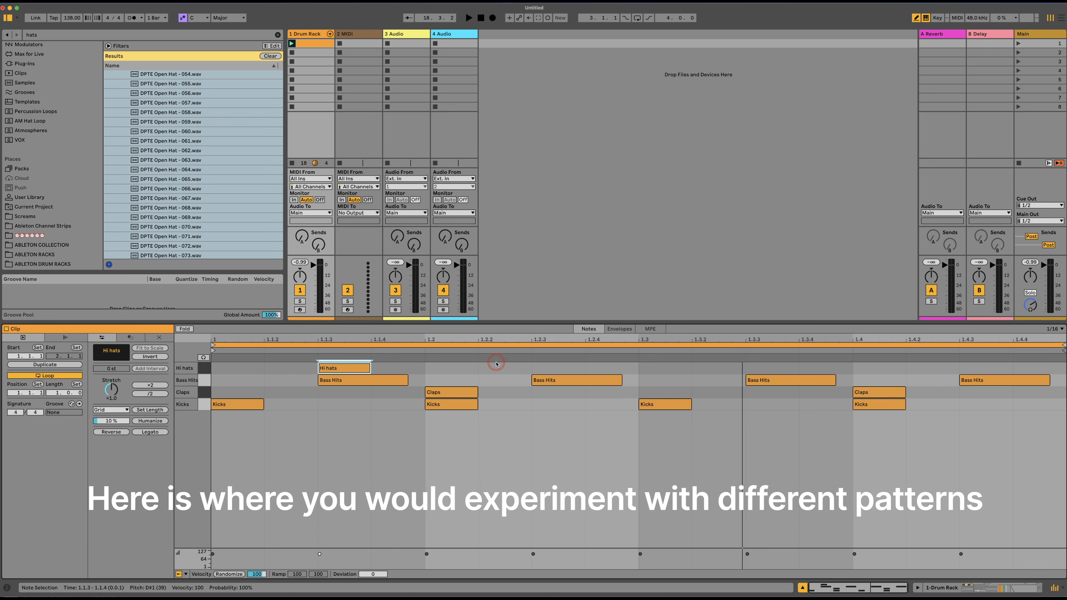
{"action": "left_click", "coordinate": [555, 368]}
{"action": "left_click", "coordinate": [783, 366]}
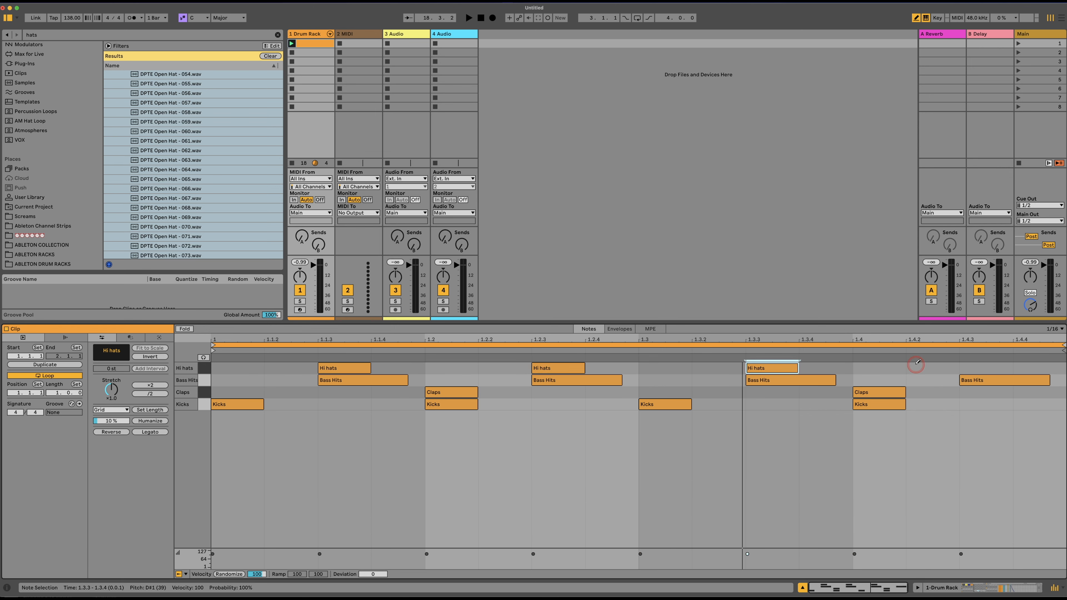
{"action": "left_click", "coordinate": [978, 366]}
{"action": "key", "text": "b"}
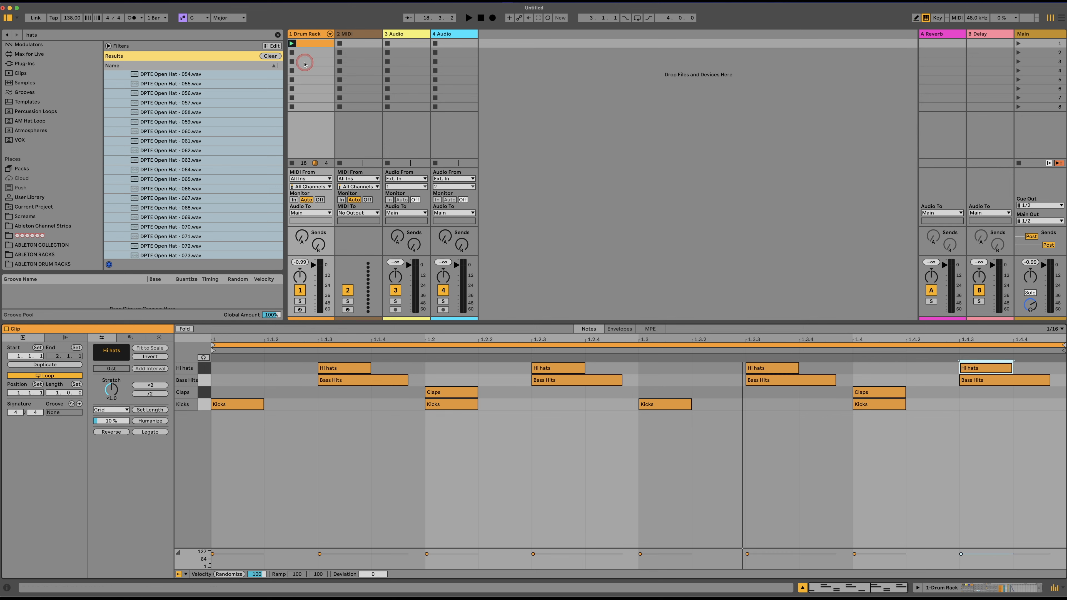
Play the Drum Rack clip and raise the system volume to listen to the pattern.
{"action": "left_click", "coordinate": [292, 43]}
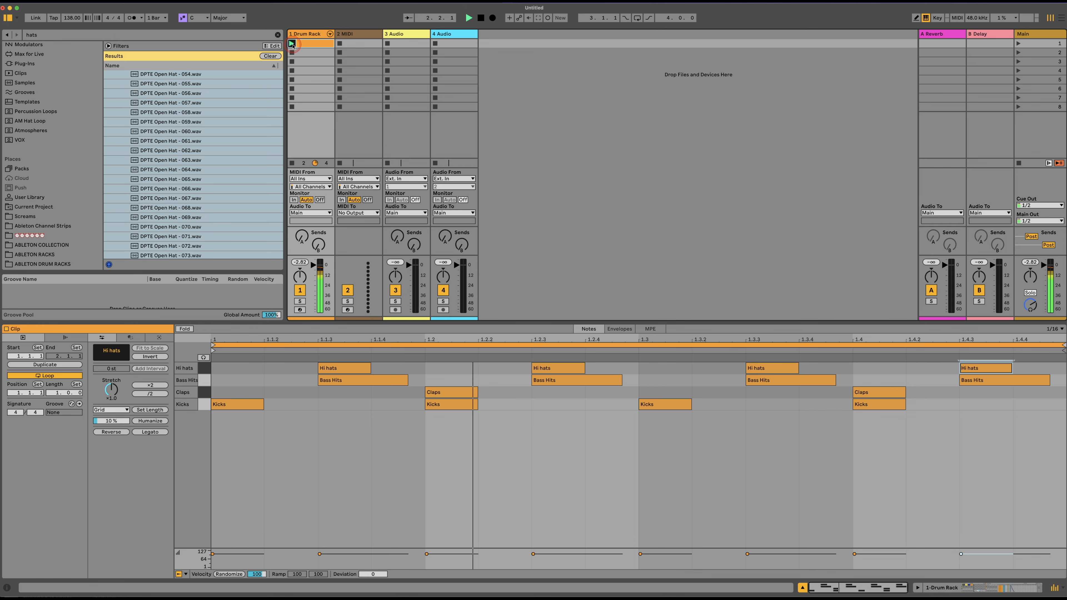
{"action": "key", "text": "XF86AudioRaiseVolume"}
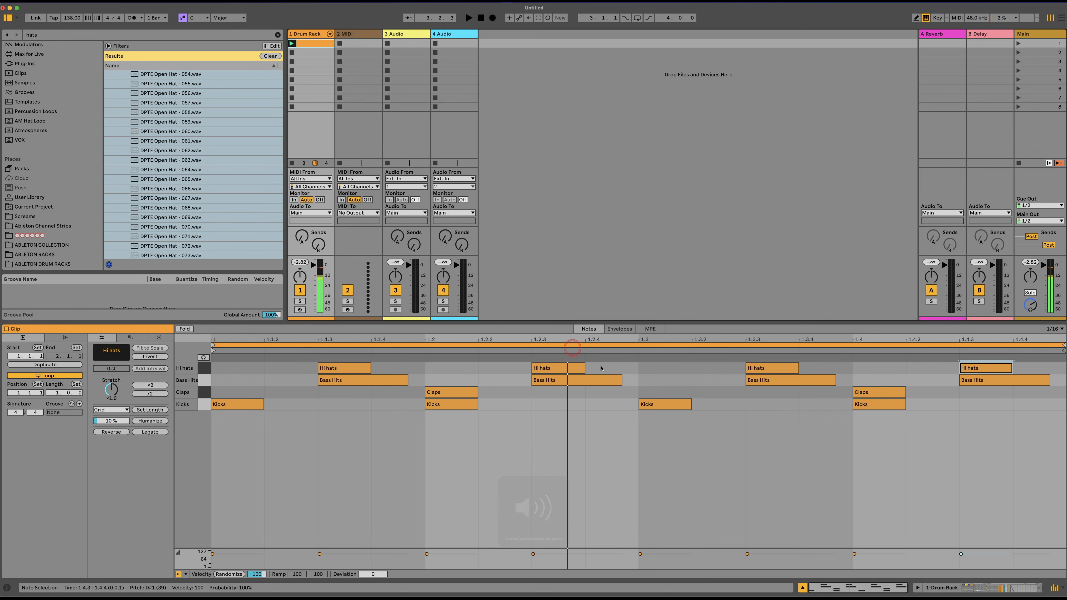